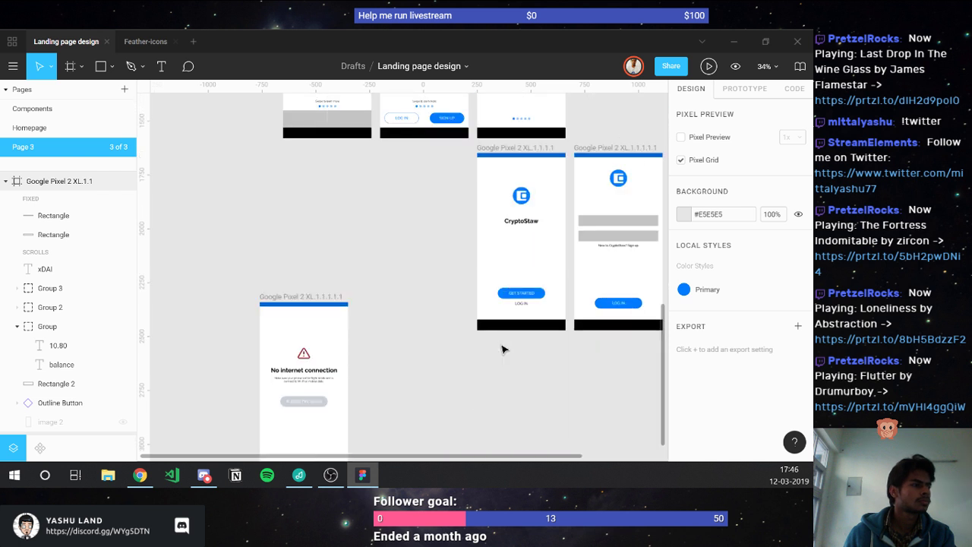
- Add a new page to the file and name it Social media
{"action": "scroll", "coordinate": [502, 349], "scroll_direction": "up", "scroll_amount": 6}
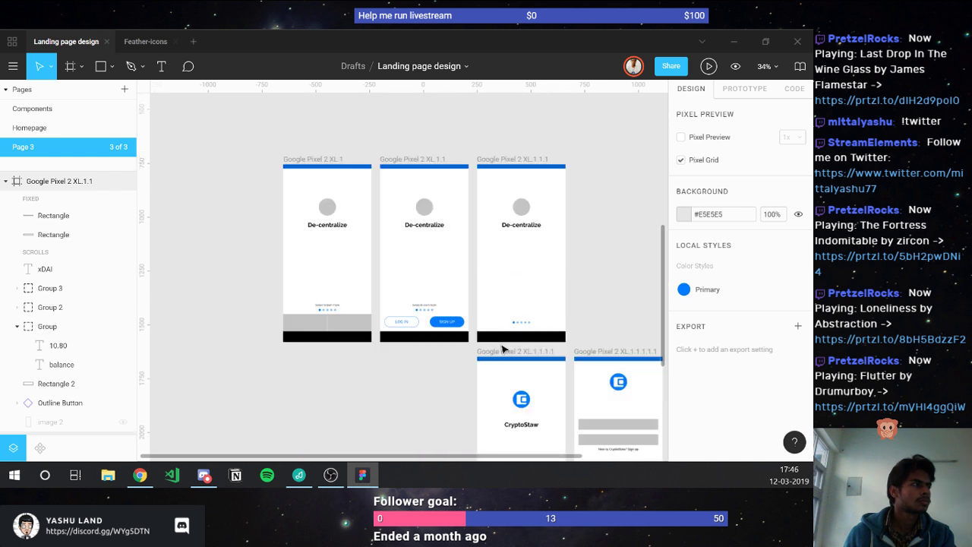
{"action": "scroll", "coordinate": [501, 349], "scroll_direction": "right", "scroll_amount": 6}
{"action": "scroll", "coordinate": [502, 349], "scroll_direction": "up", "scroll_amount": 7}
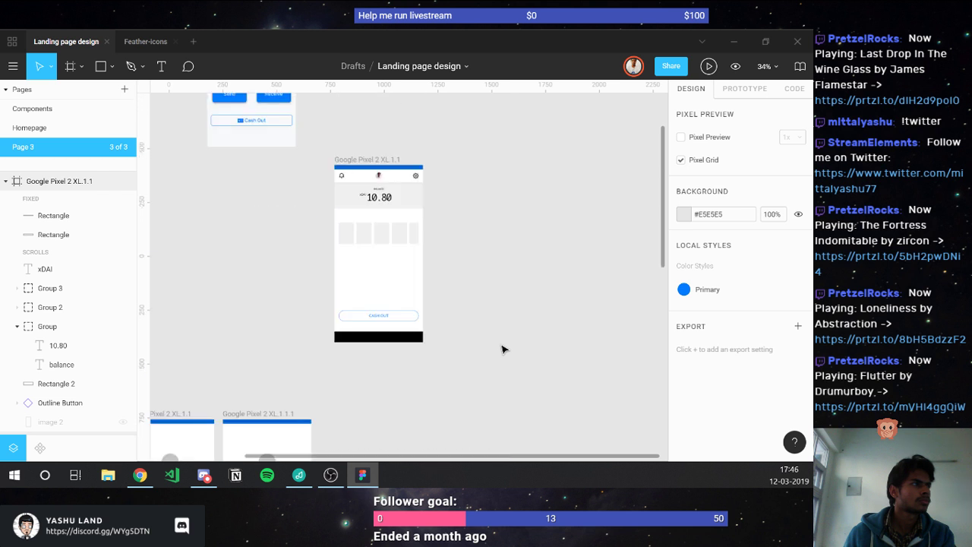
{"action": "left_click", "coordinate": [124, 89]}
{"action": "type", "text": "Soci"}
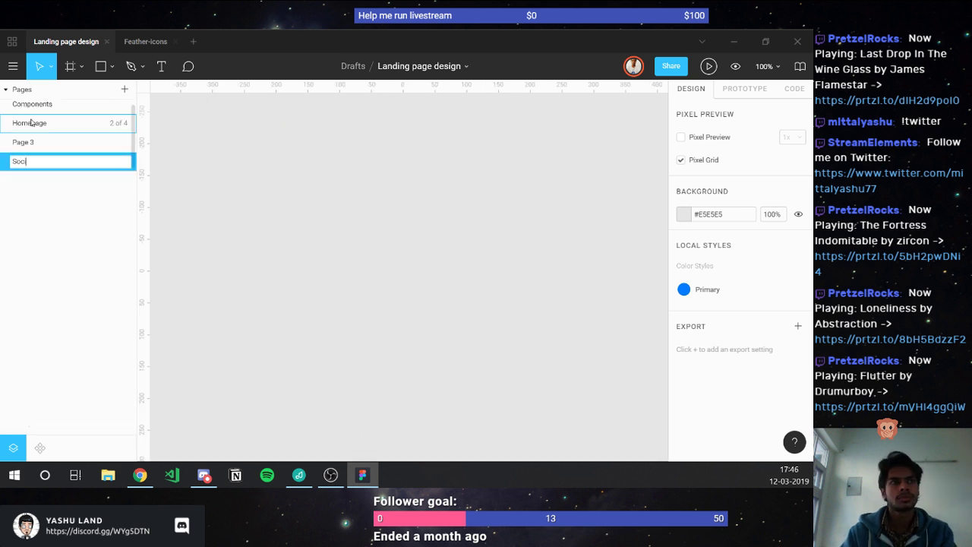
{"action": "type", "text": "al media"}
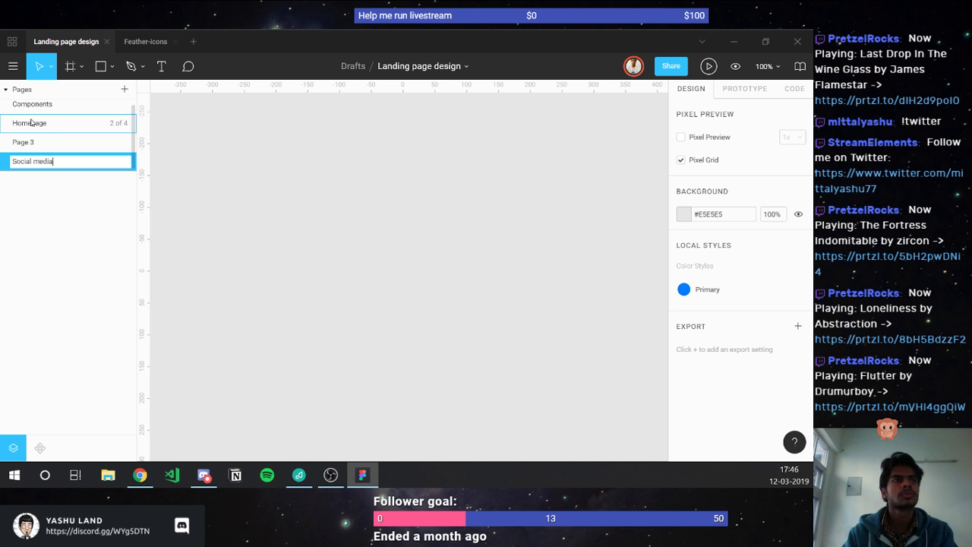
{"action": "key", "text": "Return"}
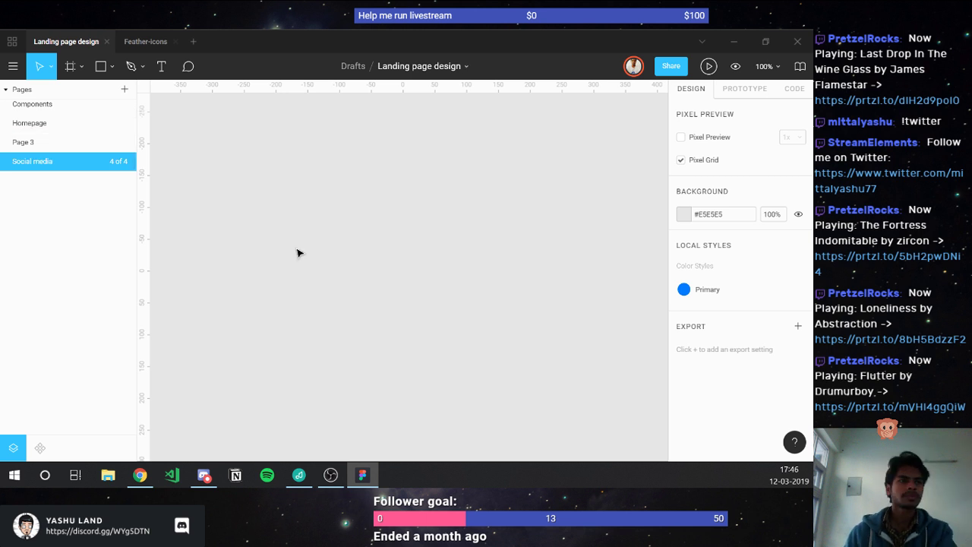
- Create a frame on the Social media page from the 1012×506 Twitter Post preset
{"action": "key", "text": "f"}
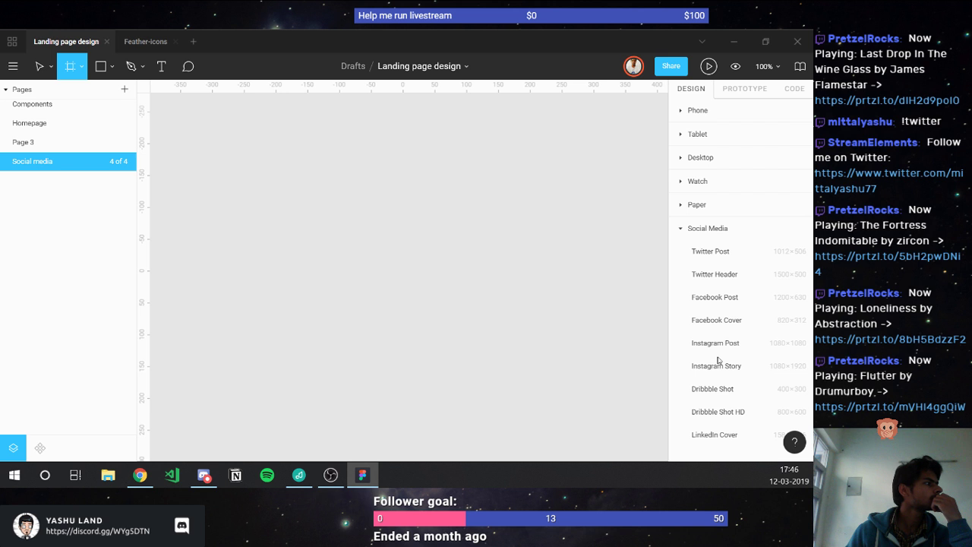
{"action": "left_click", "coordinate": [706, 257]}
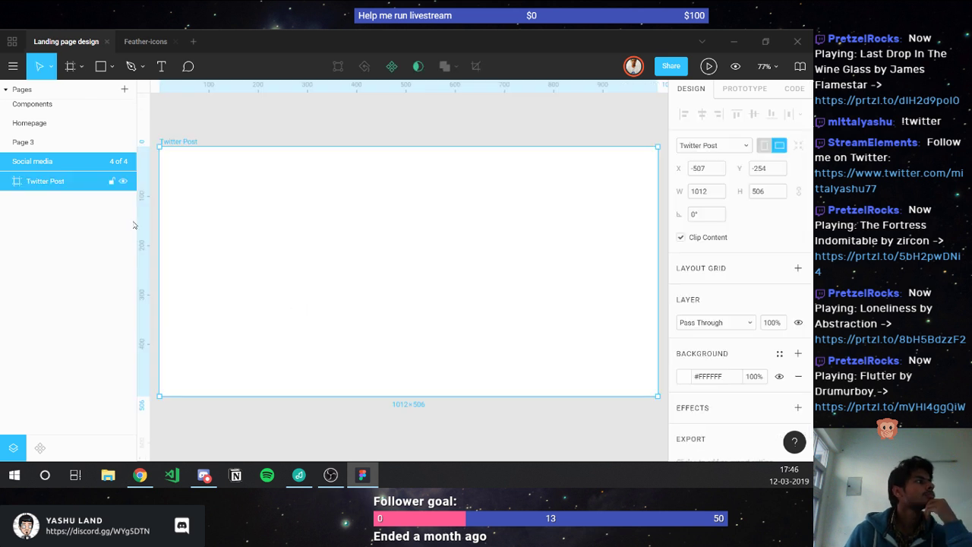
{"action": "left_click", "coordinate": [172, 127]}
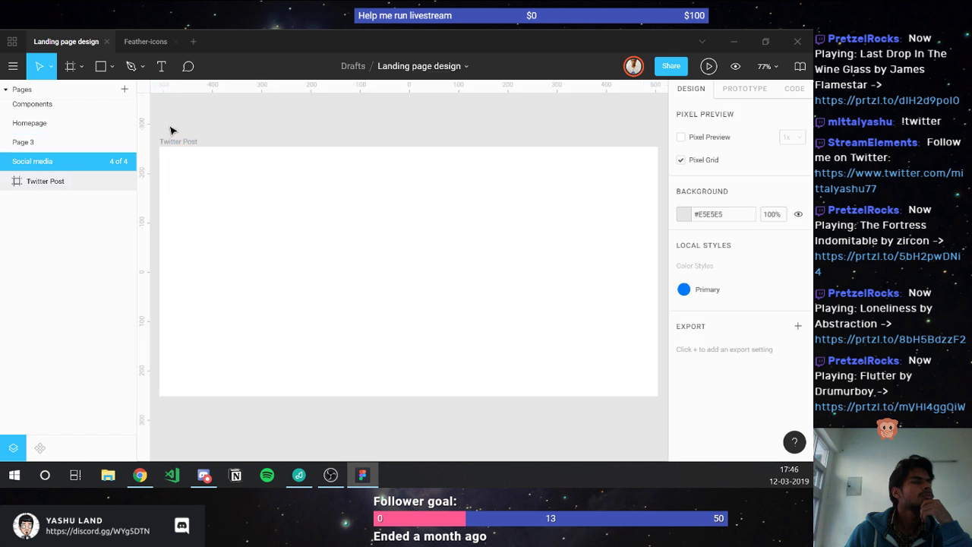
- Add a frame from the 1500×500 Twitter Header preset and remove the Twitter Post frame
{"action": "left_click", "coordinate": [82, 67]}
{"action": "left_click", "coordinate": [80, 92]}
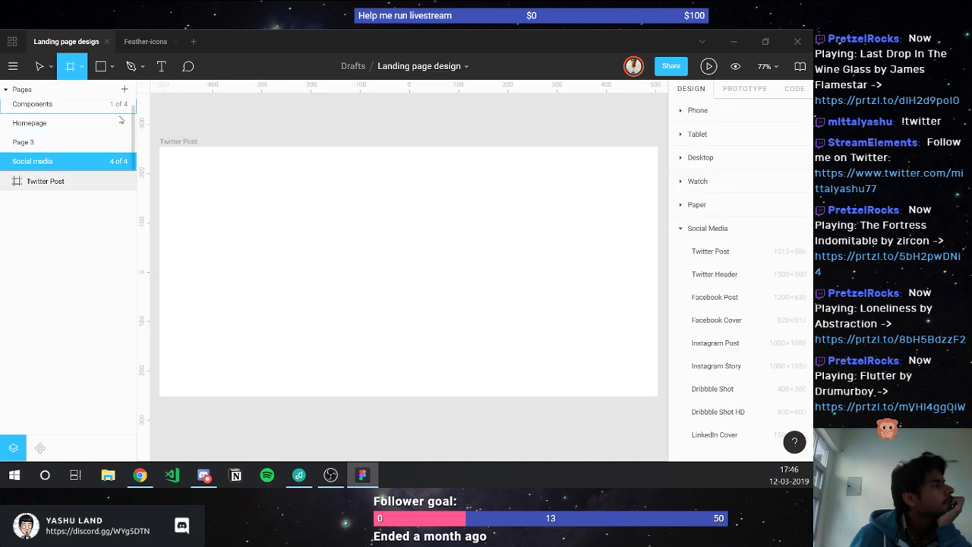
{"action": "left_click", "coordinate": [714, 274]}
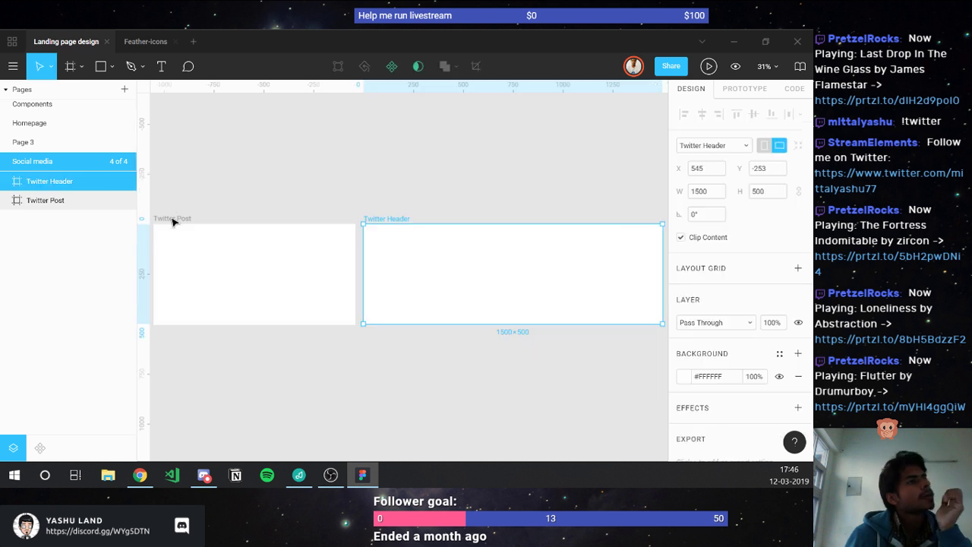
{"action": "key", "text": "ctrl+z"}
- Position the Twitter Header frame at X 0 and Y 0
{"action": "left_click", "coordinate": [395, 218]}
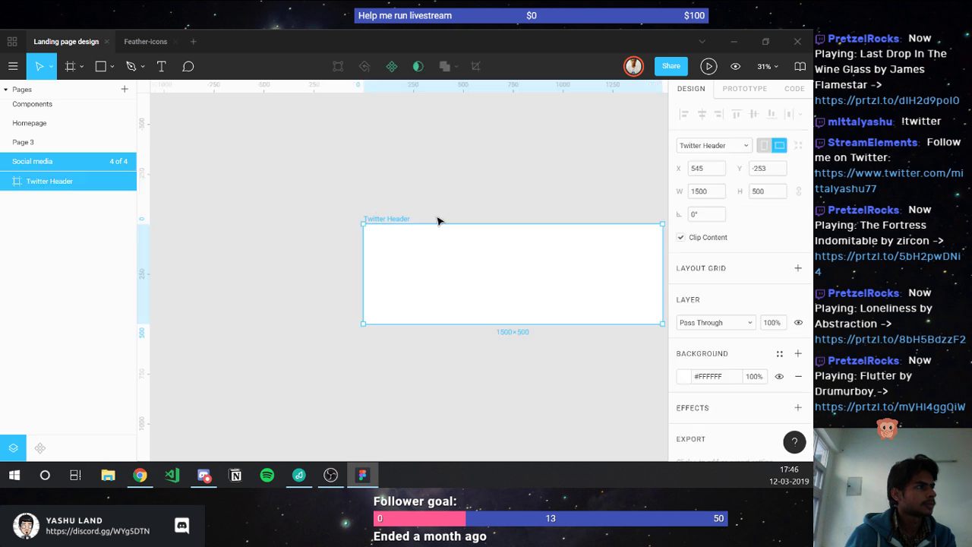
{"action": "left_click", "coordinate": [707, 168]}
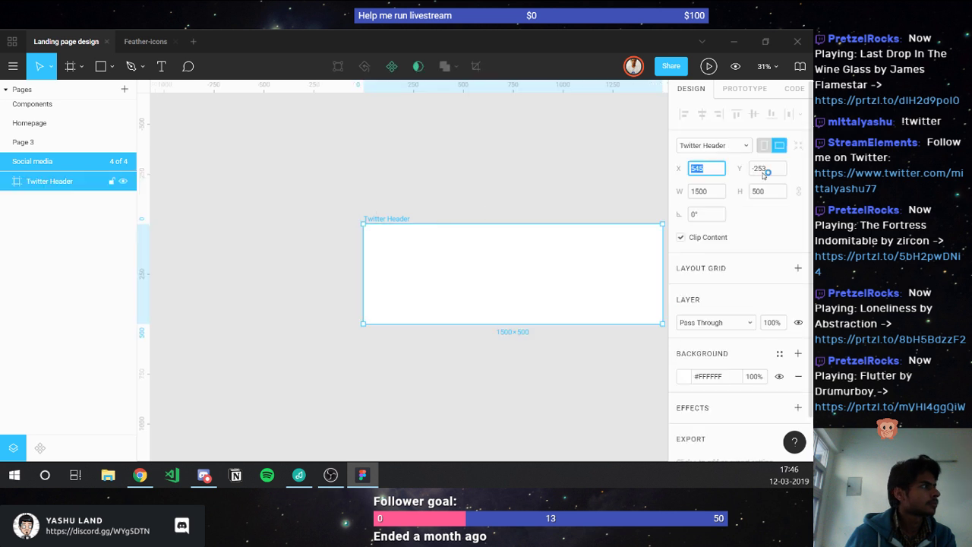
{"action": "type", "text": "0"}
{"action": "key", "text": "Tab"}
{"action": "type", "text": "0"}
{"action": "key", "text": "Return"}
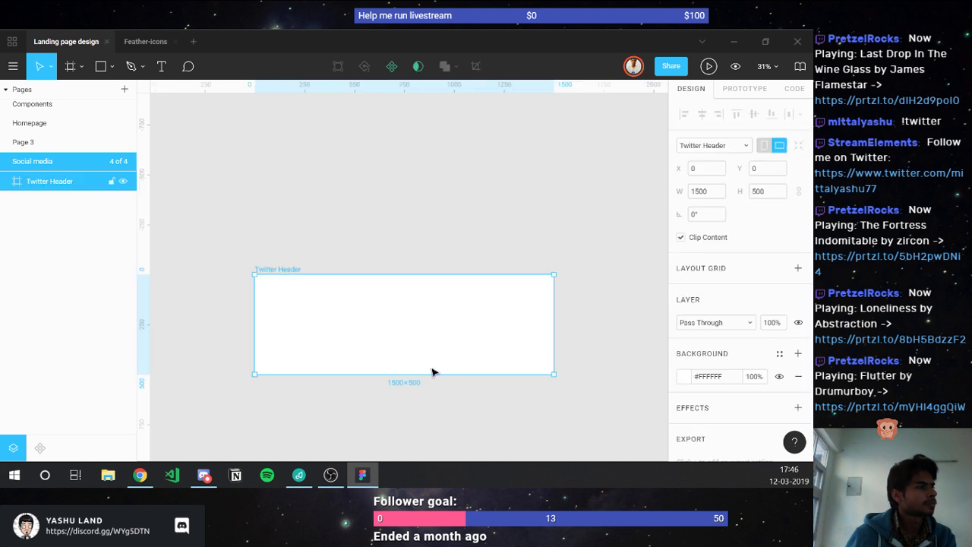
{"action": "scroll", "coordinate": [433, 372], "scroll_direction": "up", "scroll_amount": 3}
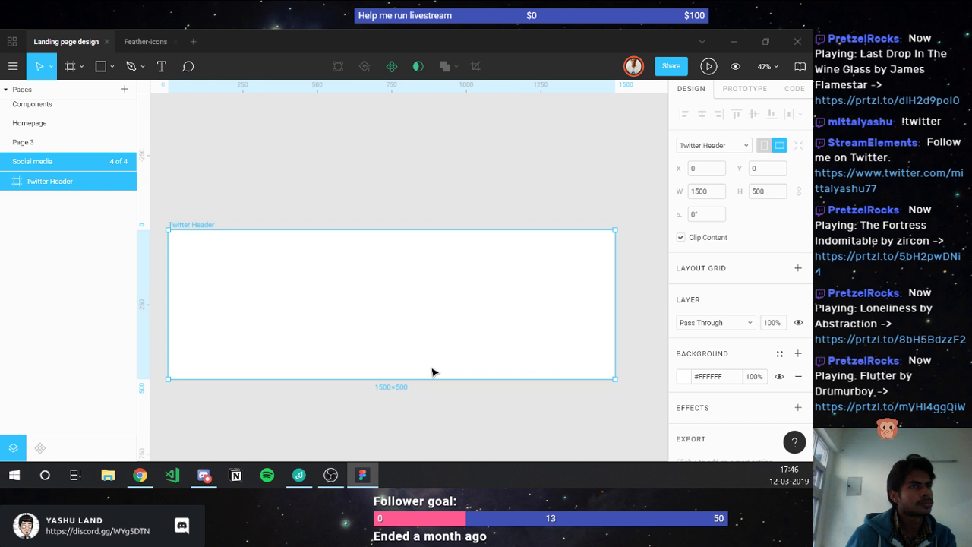
- Look over the button and icon components on the Components page
{"action": "left_click", "coordinate": [52, 112]}
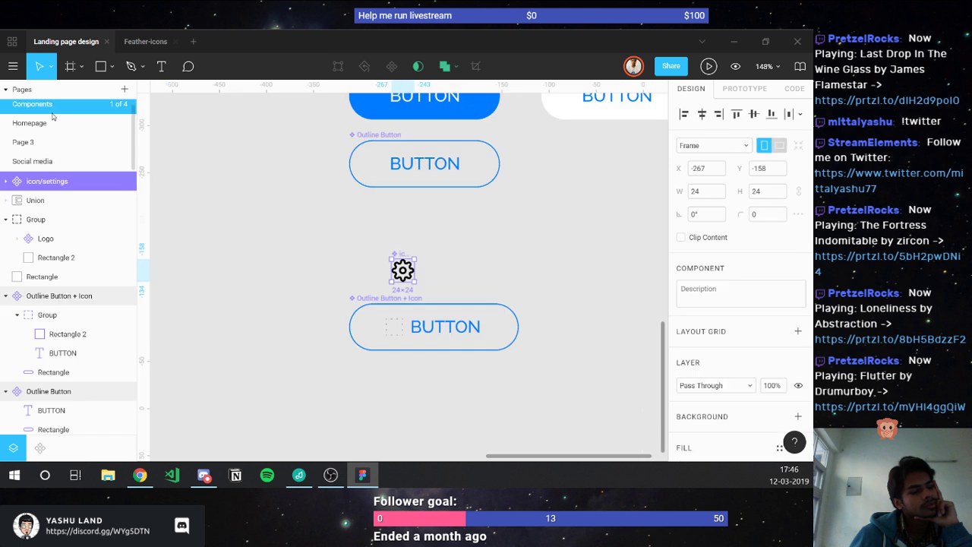
{"action": "left_click", "coordinate": [290, 214]}
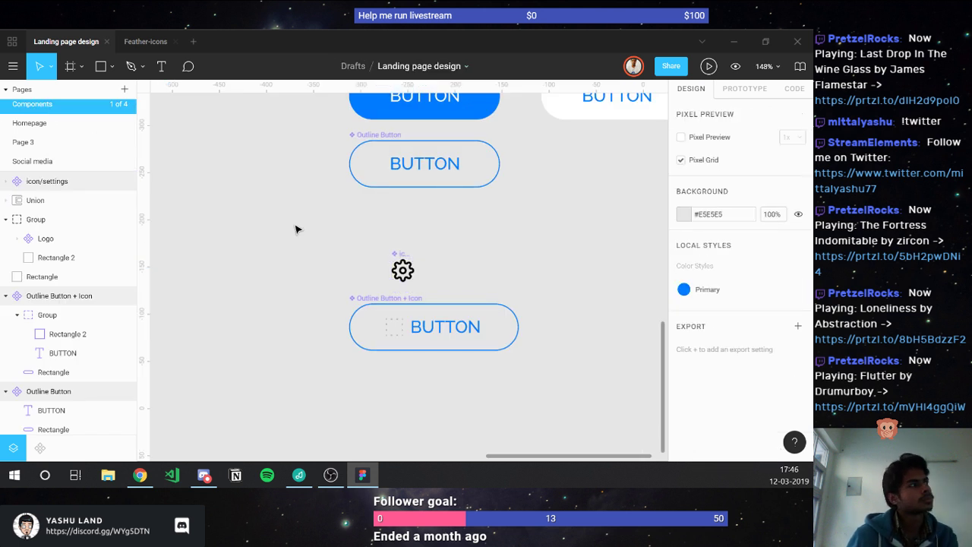
{"action": "scroll", "coordinate": [297, 229], "scroll_direction": "down", "scroll_amount": 5}
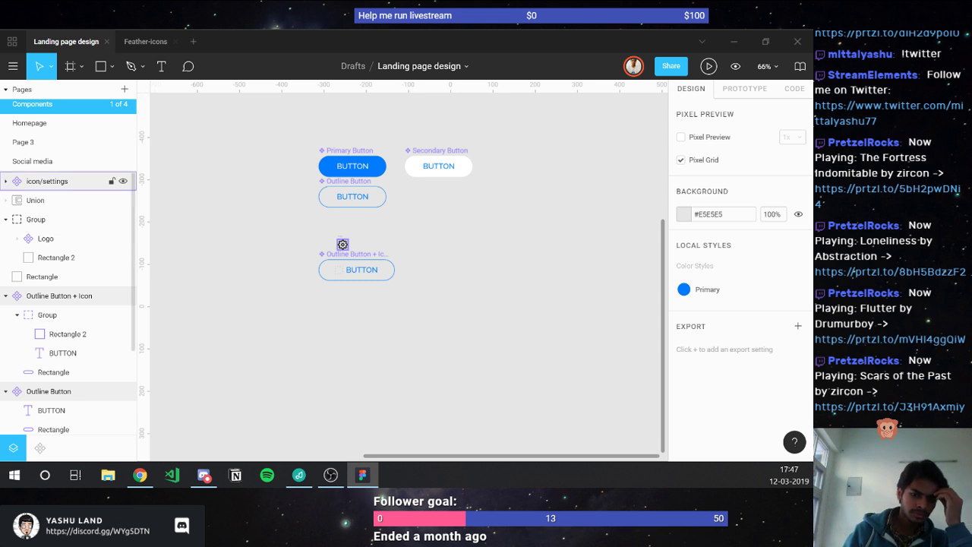
{"action": "key", "text": "alt+Tab"}
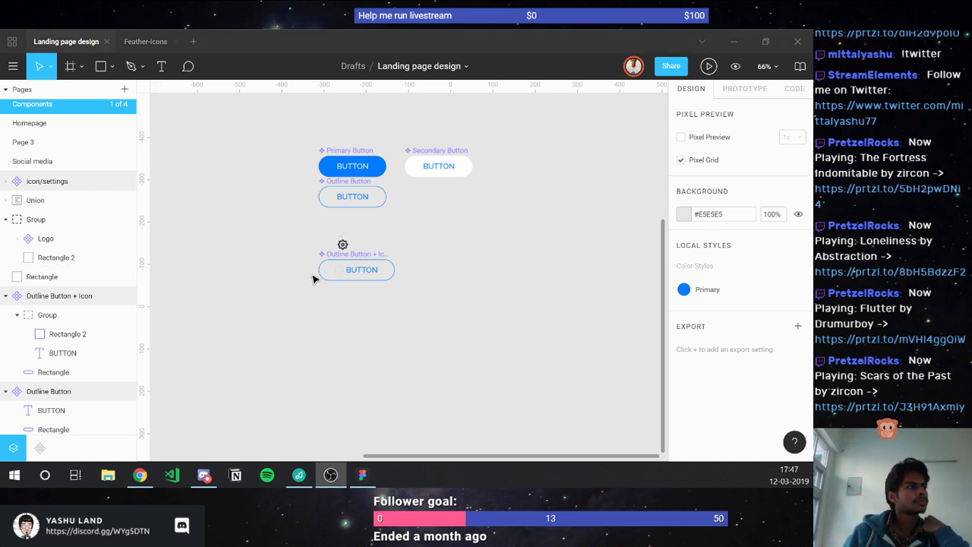
{"action": "key", "text": "alt+Tab"}
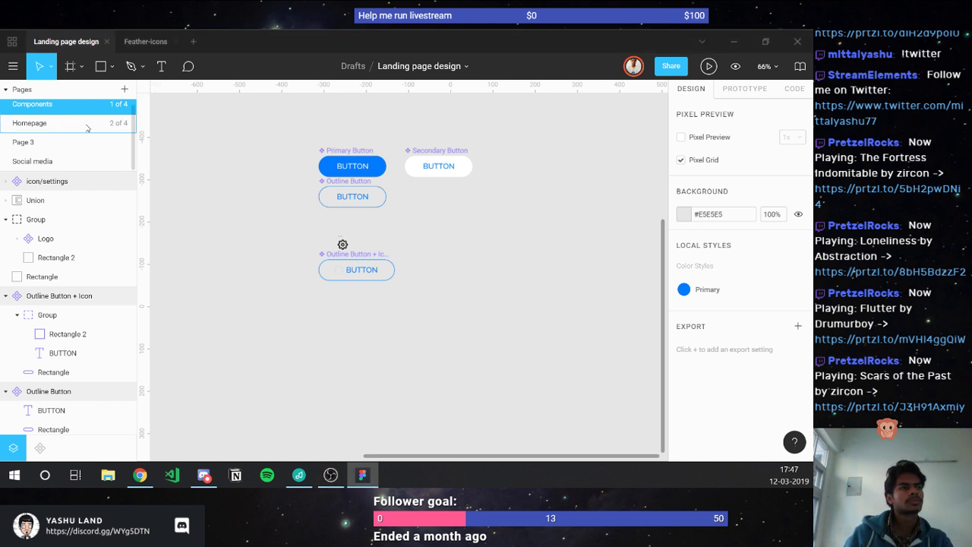
- Copy the iPhoneX mockup nested in Group 2 of the Hero group on the Homepage page
{"action": "left_click", "coordinate": [87, 128]}
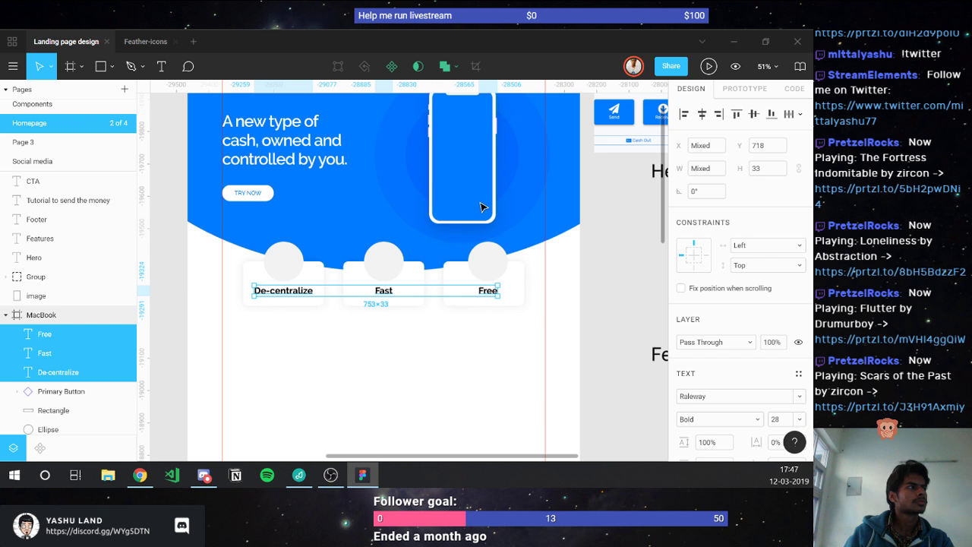
{"action": "key", "text": "Escape"}
{"action": "scroll", "coordinate": [34, 384], "scroll_direction": "down", "scroll_amount": 1}
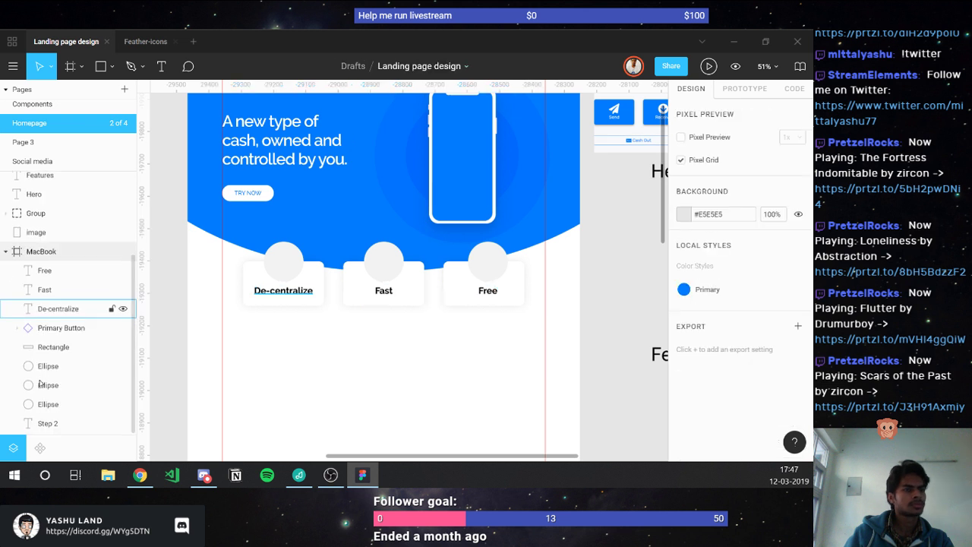
{"action": "scroll", "coordinate": [30, 390], "scroll_direction": "down", "scroll_amount": 1}
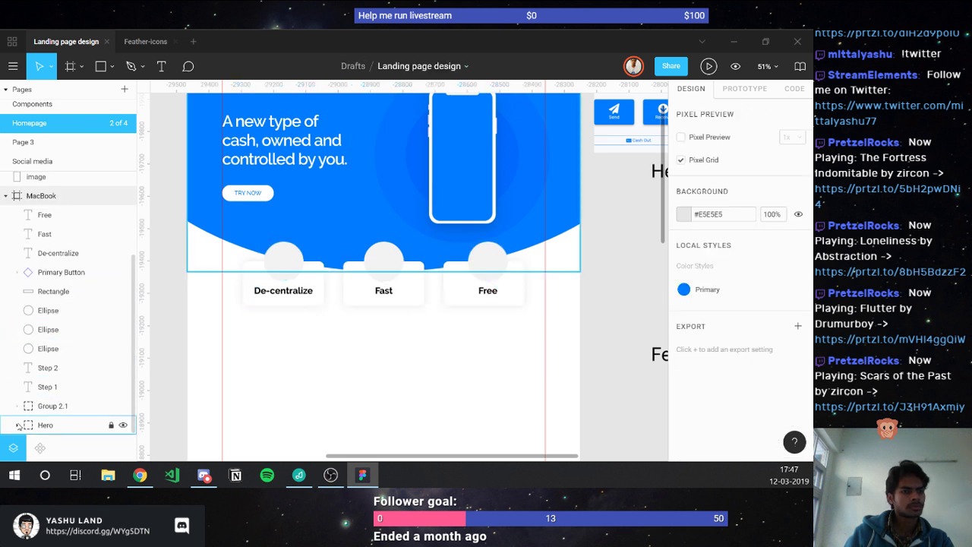
{"action": "left_click", "coordinate": [17, 424]}
{"action": "scroll", "coordinate": [38, 395], "scroll_direction": "down", "scroll_amount": 2}
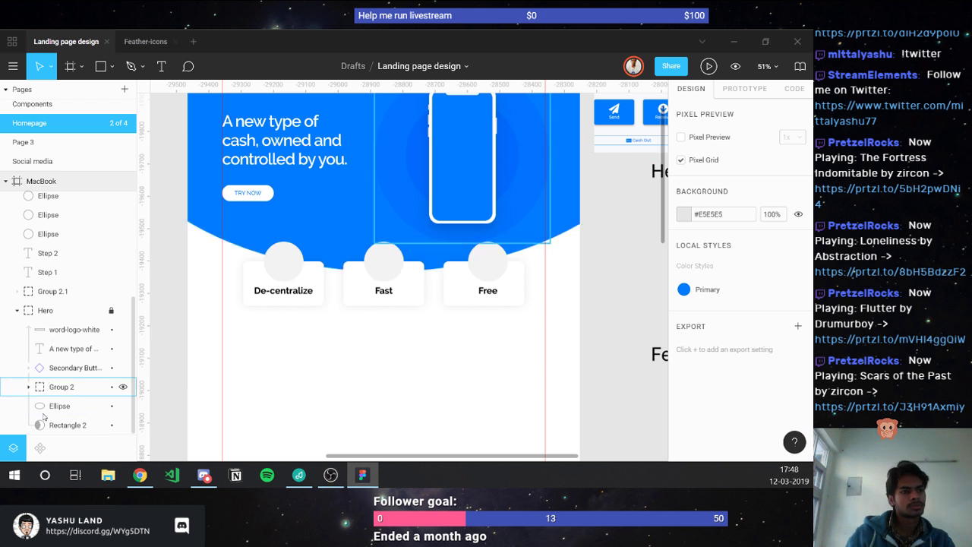
{"action": "left_click", "coordinate": [61, 386]}
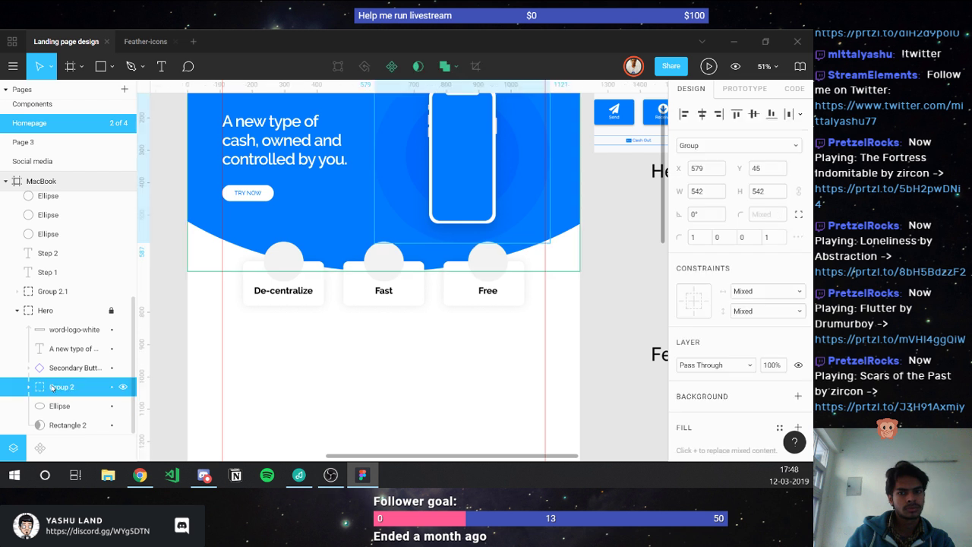
{"action": "scroll", "coordinate": [342, 342], "scroll_direction": "up", "scroll_amount": 3}
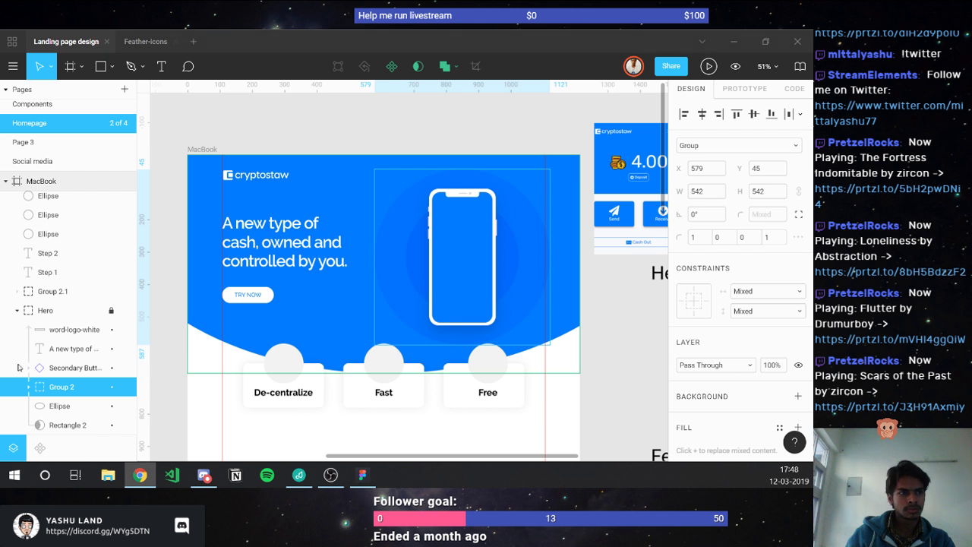
{"action": "left_click", "coordinate": [28, 387]}
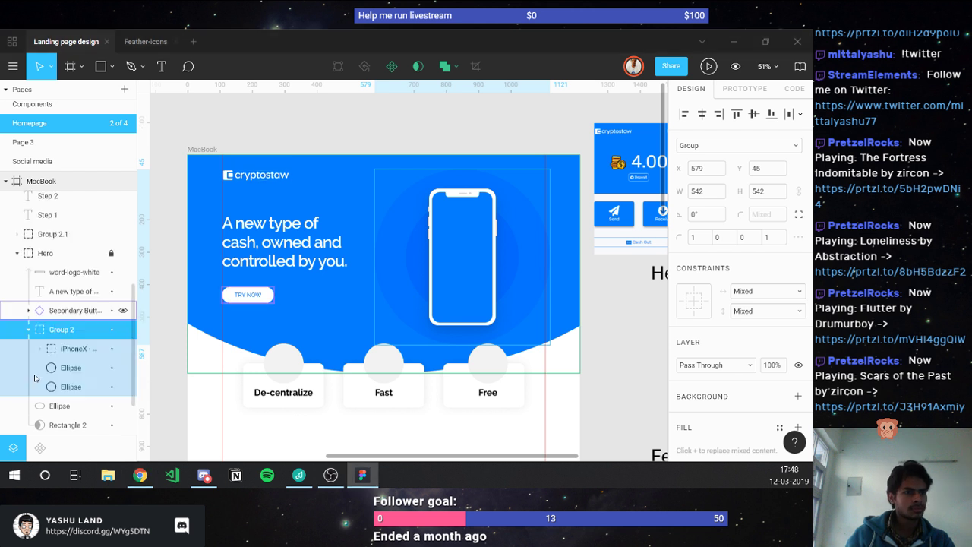
{"action": "left_click", "coordinate": [56, 348]}
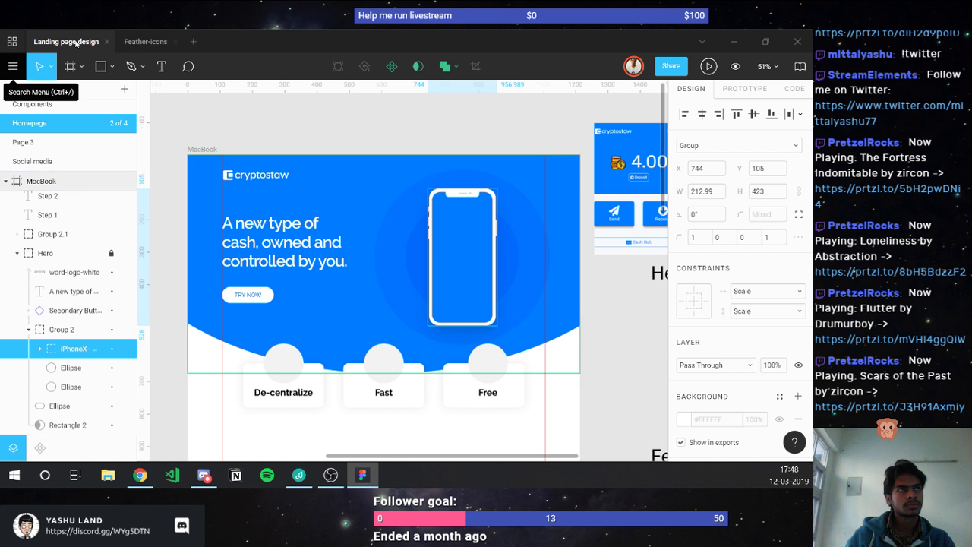
- Paste the iPhoneX mockup into the Twitter Header frame and move it toward the frame's lower right, with its bottom part beyond the lower edge
{"action": "left_click", "coordinate": [34, 162]}
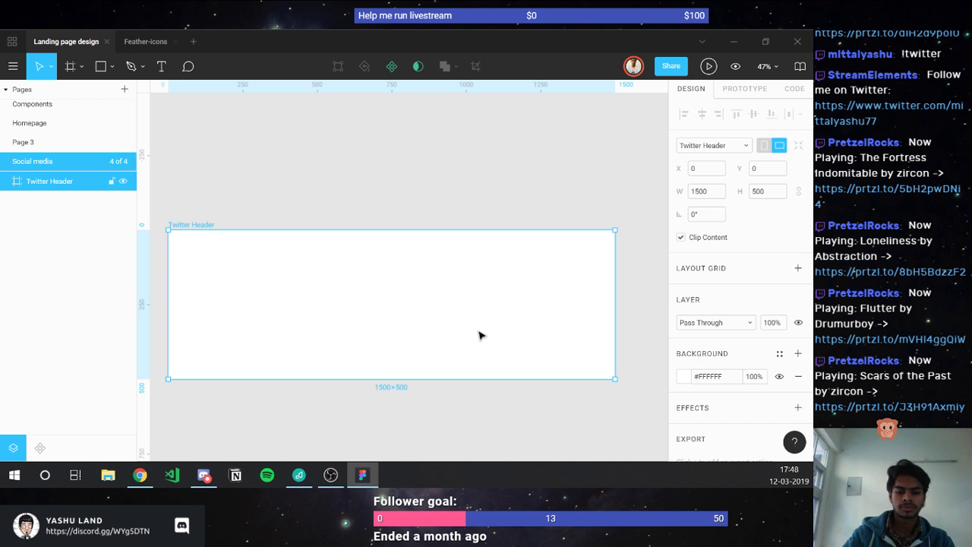
{"action": "key", "text": "ctrl+v"}
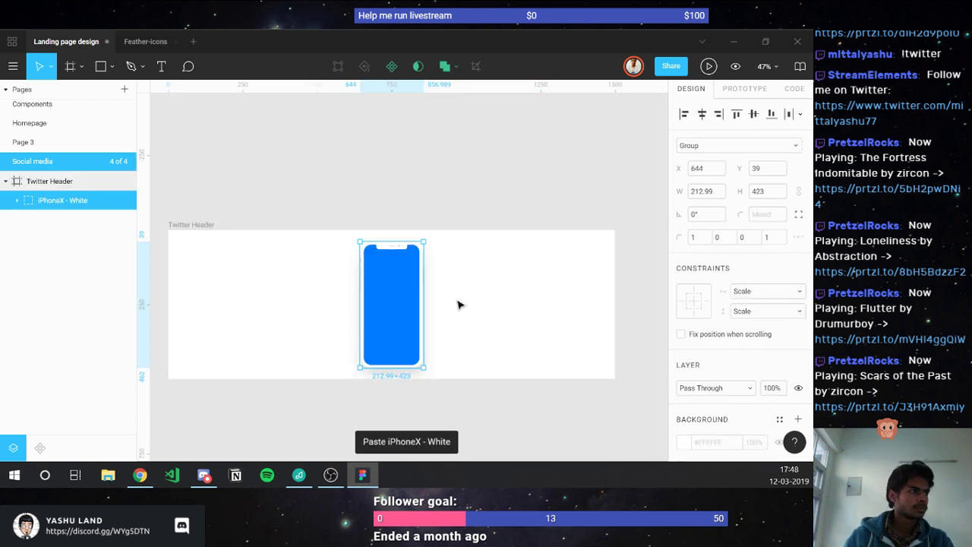
{"action": "left_click_drag", "start_coordinate": [458, 304], "coordinate": [524, 343]}
{"action": "left_click", "coordinate": [204, 237]}
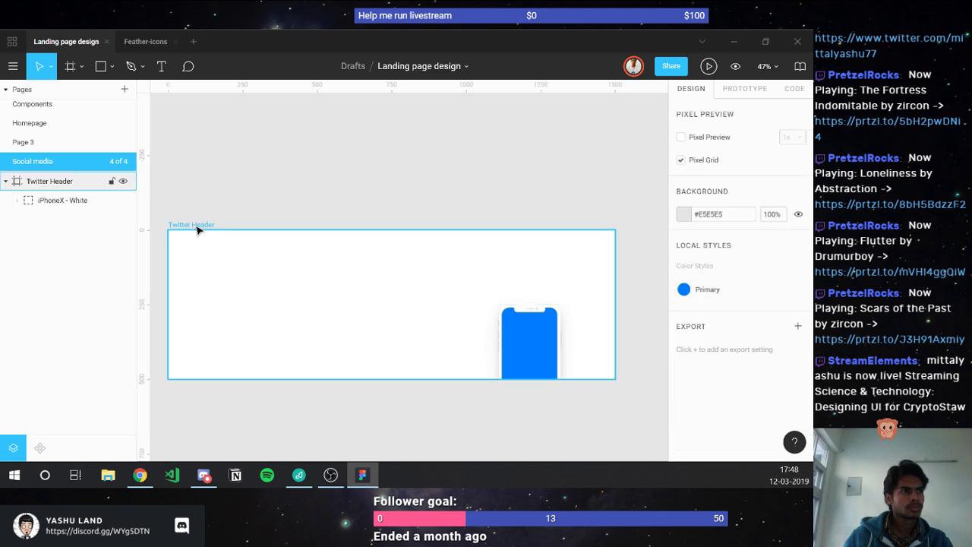
- Set the Twitter Header frame's background to blue #007BFF by sampling the colour of the phone mockup's screen
{"action": "left_click", "coordinate": [196, 230]}
{"action": "left_click", "coordinate": [682, 400]}
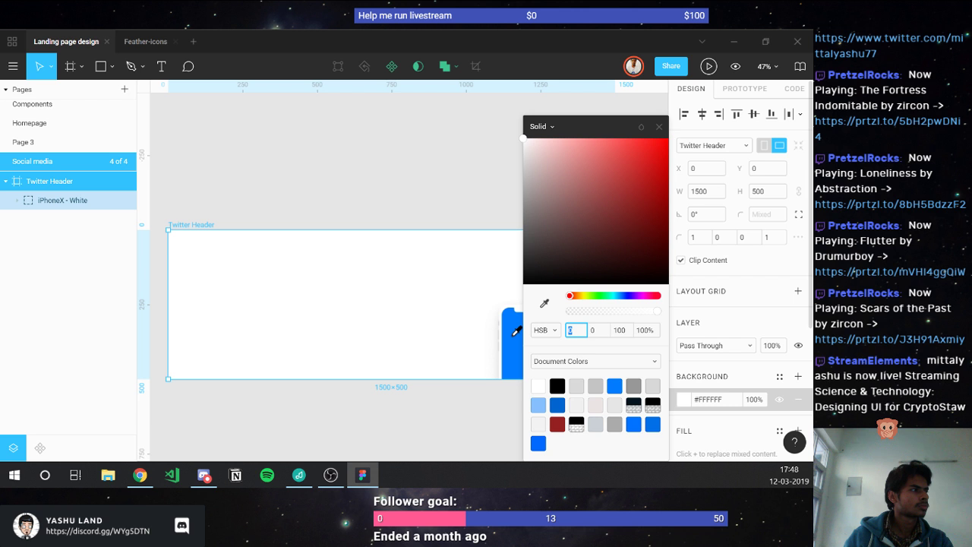
{"action": "key", "text": "i"}
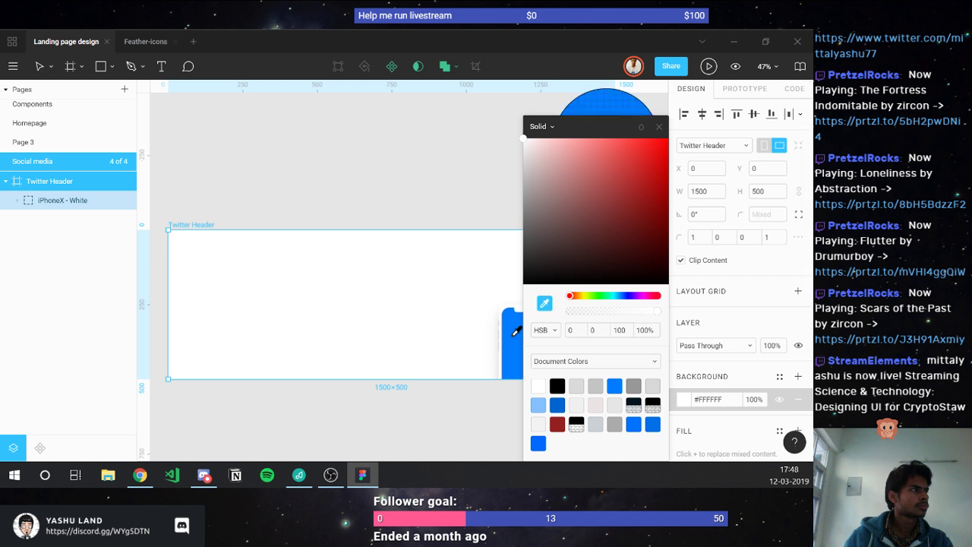
{"action": "left_click", "coordinate": [514, 334]}
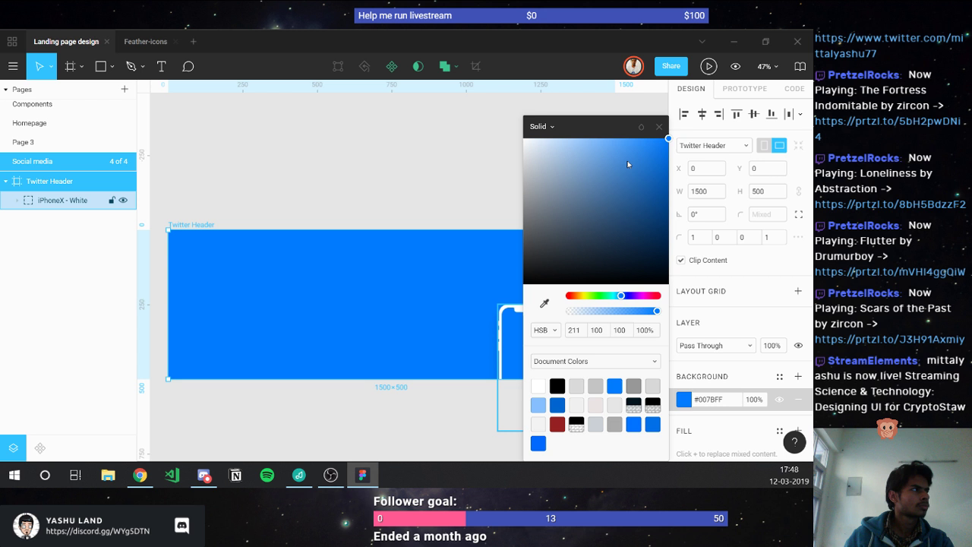
{"action": "key", "text": "Escape"}
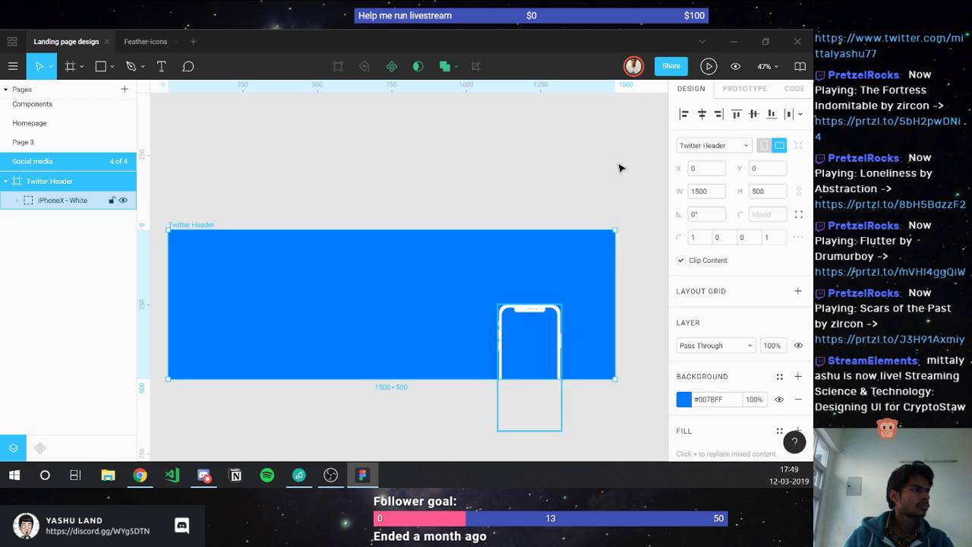
{"action": "left_click", "coordinate": [619, 168]}
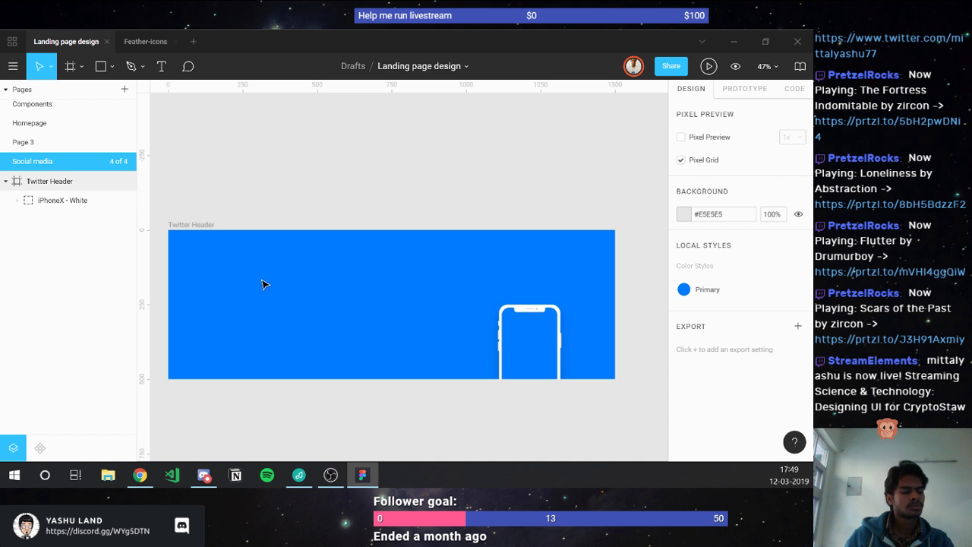
- Draw a circle in the upper-left area of the Twitter Header frame and set its size to 75 × 75
{"action": "key", "text": "o"}
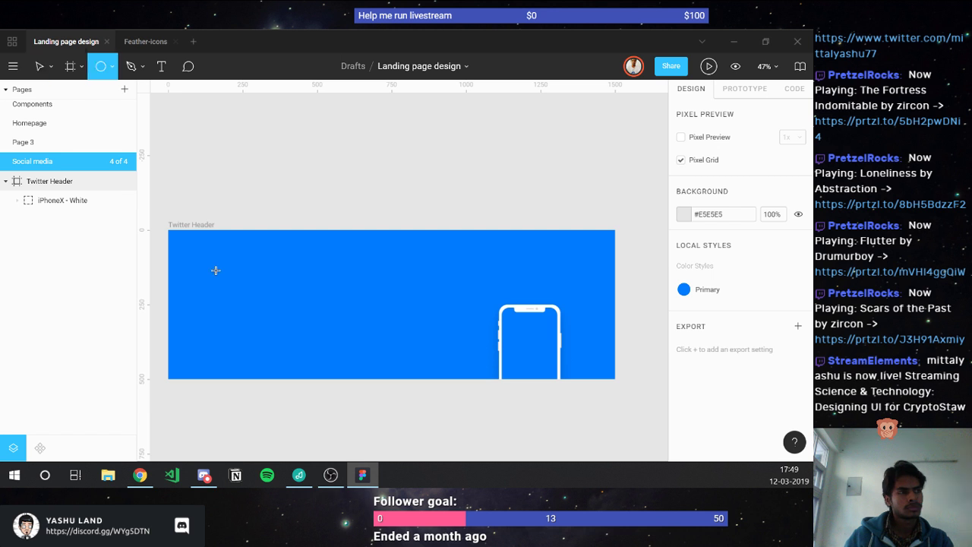
{"action": "left_click_drag", "start_coordinate": [216, 271], "coordinate": [238, 295]}
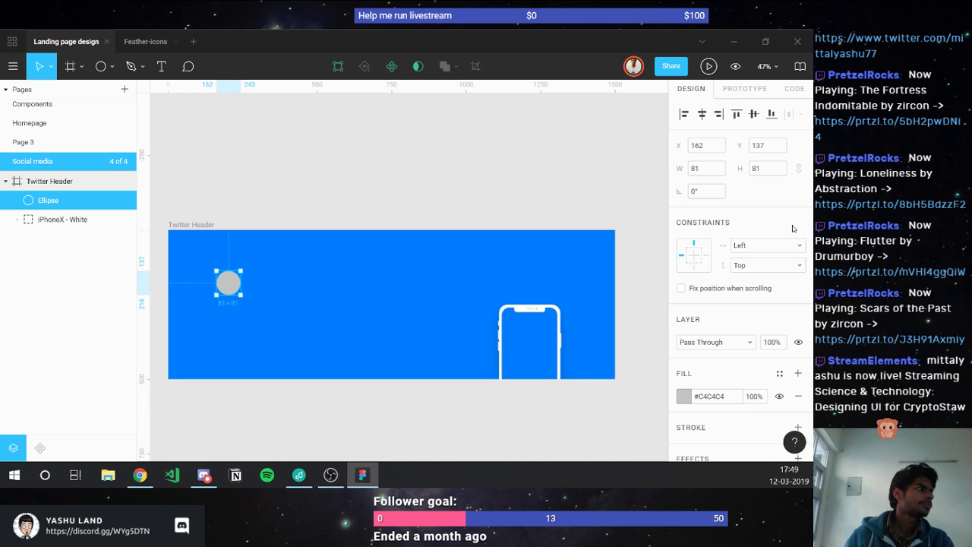
{"action": "left_click", "coordinate": [767, 168]}
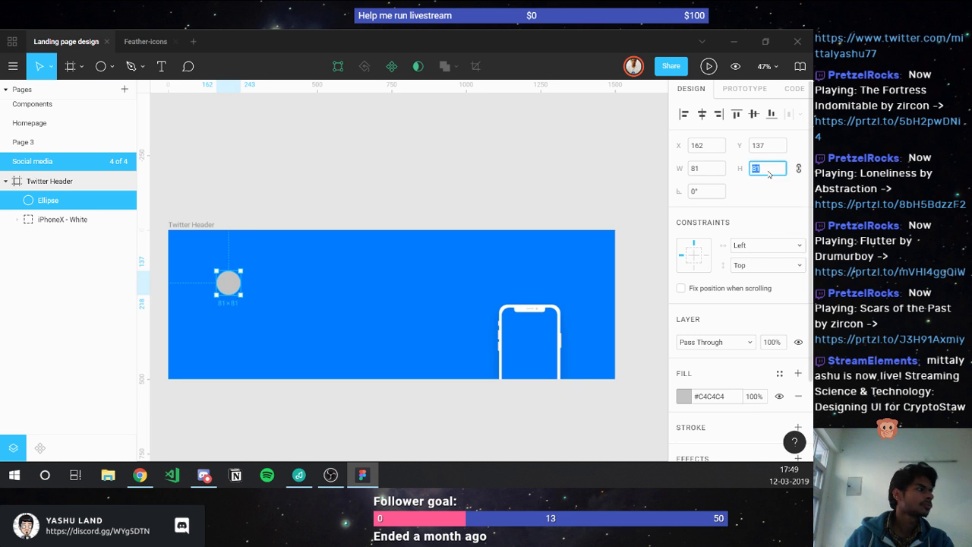
{"action": "type", "text": "75"}
{"action": "key", "text": "Return"}
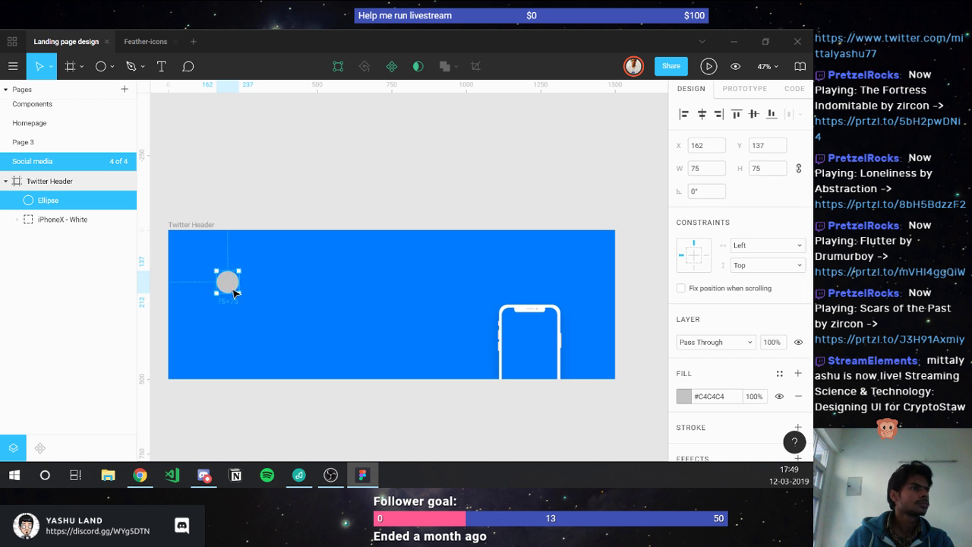
- Set the circle's fill to black #000000 at 10% opacity
{"action": "left_click", "coordinate": [714, 396]}
{"action": "type", "text": "000"}
{"action": "key", "text": "Return"}
{"action": "left_click", "coordinate": [748, 396]}
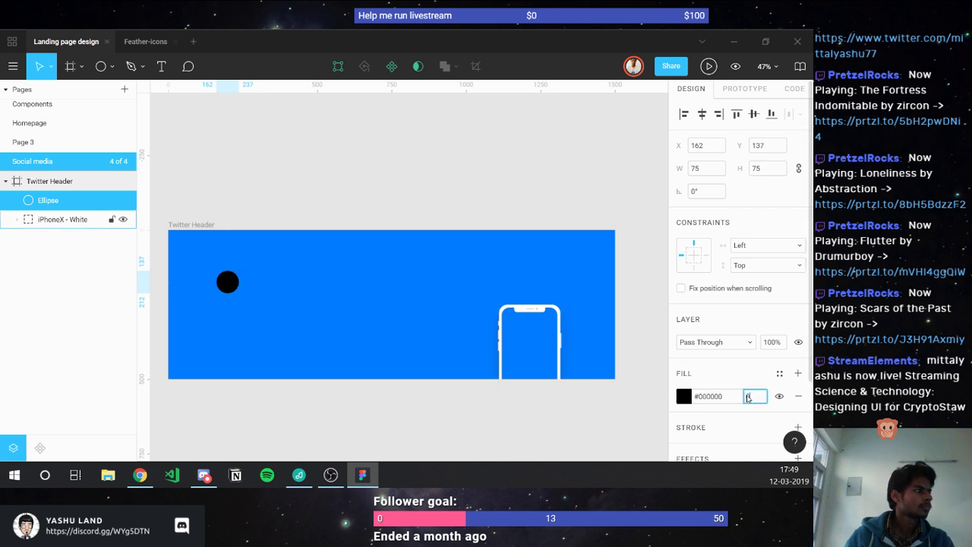
{"action": "type", "text": "0"}
{"action": "key", "text": "Return"}
{"action": "left_click", "coordinate": [749, 396]}
{"action": "type", "text": "10"}
{"action": "key", "text": "Return"}
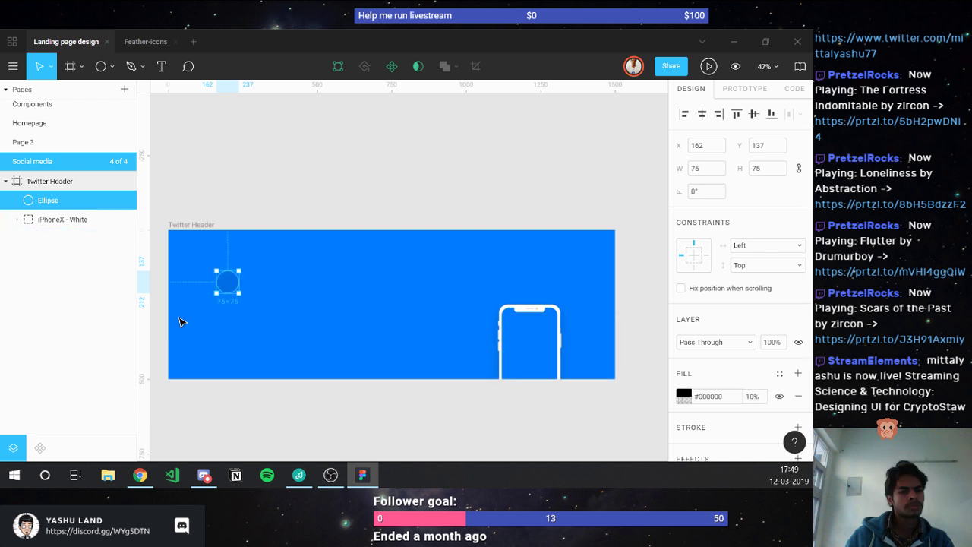
- Make two duplicates of the circle near the frame's upper-left corner, placing the last one at about X 158, Y 102
{"action": "scroll", "coordinate": [180, 321], "scroll_direction": "up", "scroll_amount": 3}
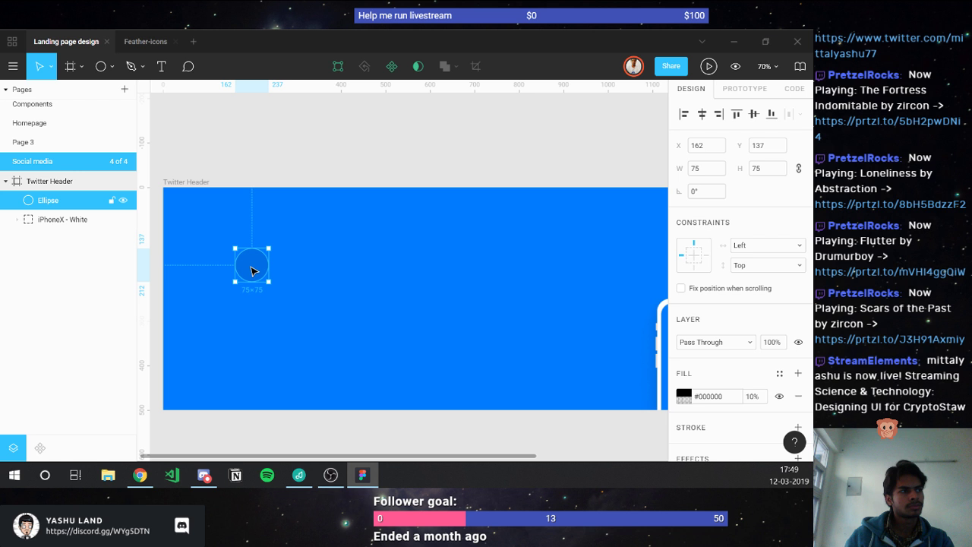
{"action": "left_click_drag", "start_coordinate": [253, 270], "coordinate": [191, 319]}
{"action": "key", "text": "ctrl+d"}
{"action": "key", "text": "ctrl+d"}
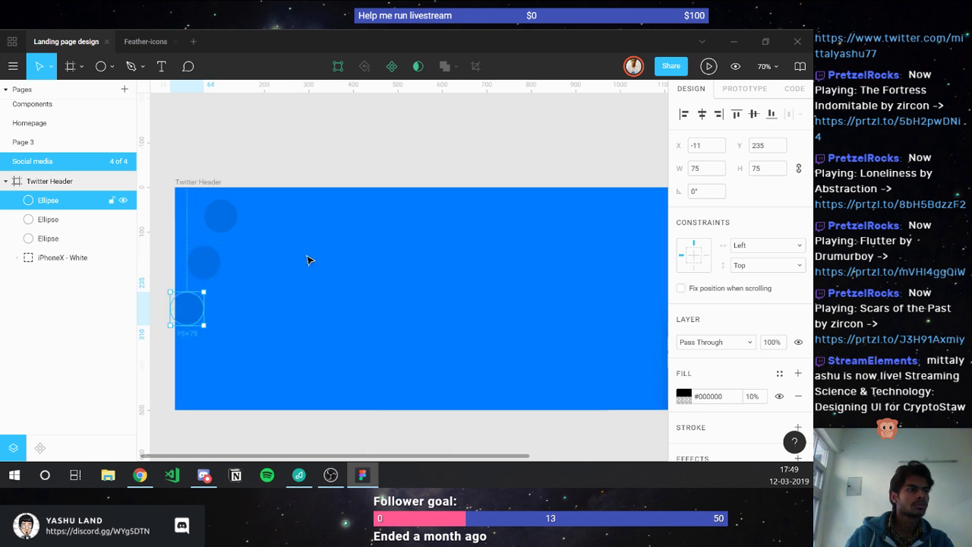
{"action": "left_click_drag", "start_coordinate": [310, 247], "coordinate": [266, 262]}
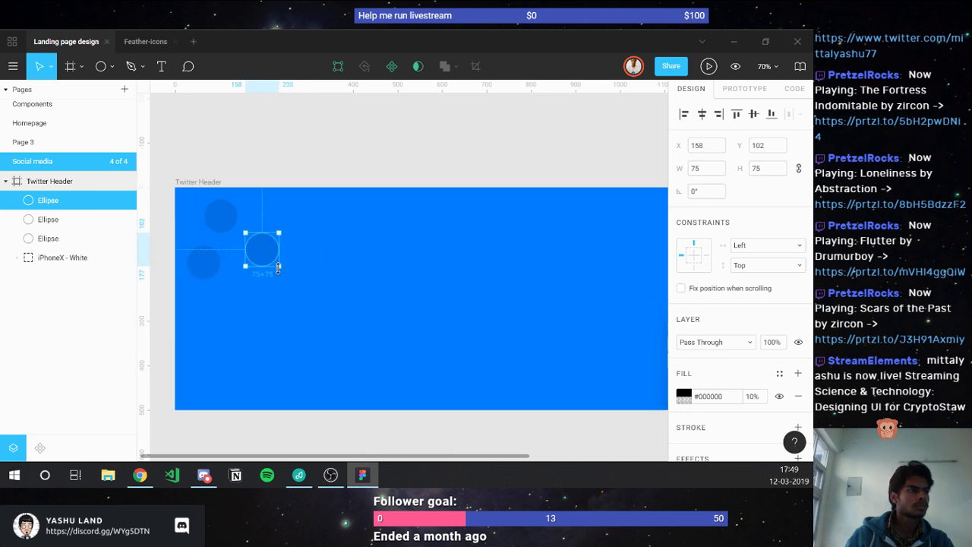
- Resize the last circle copy to 60 × 60 and move it to about X 154, Y 86 beside the other circles
{"action": "left_click", "coordinate": [710, 174]}
{"action": "type", "text": "60"}
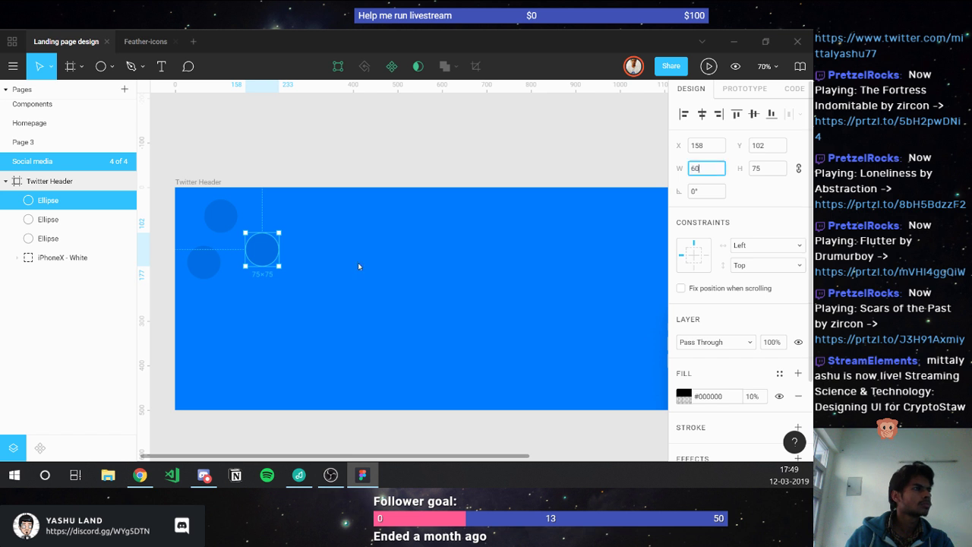
{"action": "left_click_drag", "start_coordinate": [262, 252], "coordinate": [249, 262]}
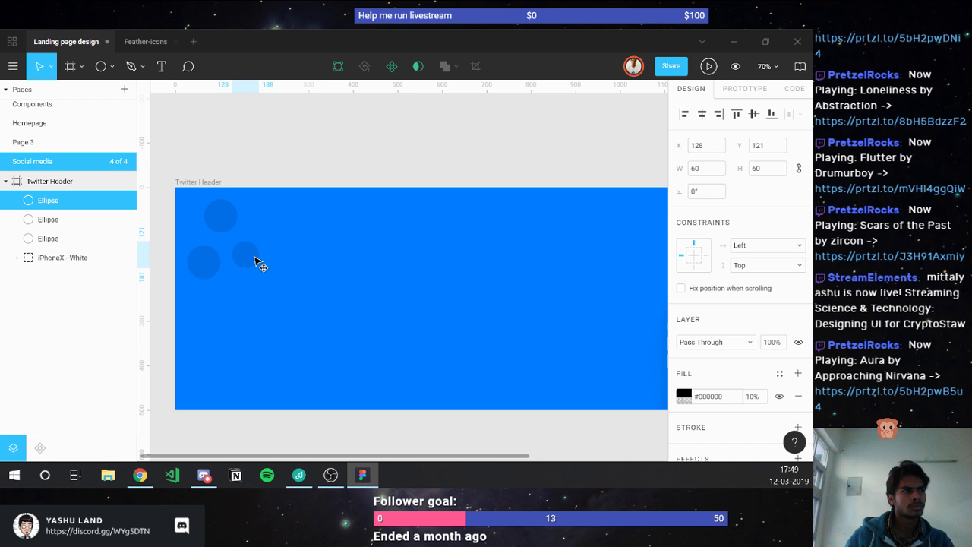
{"action": "left_click_drag", "start_coordinate": [255, 259], "coordinate": [265, 246]}
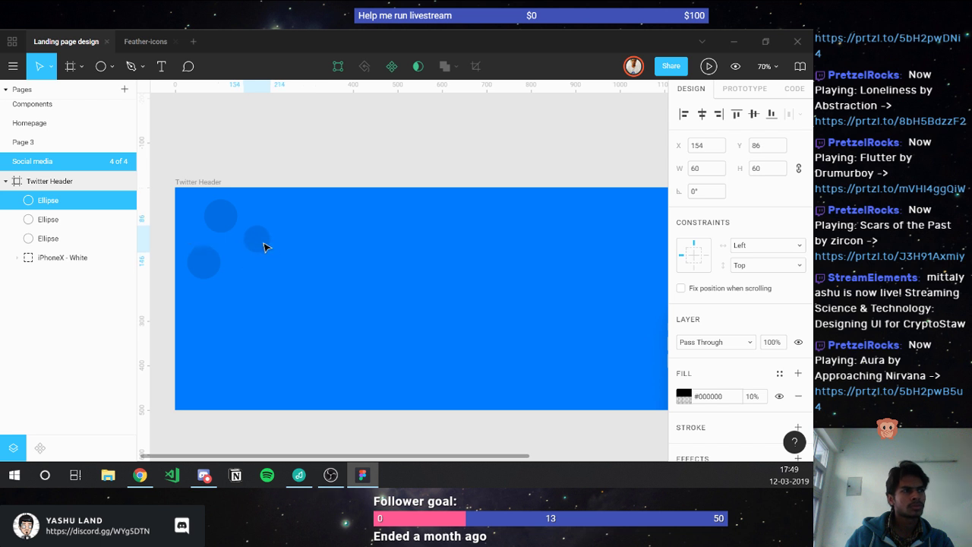
{"action": "left_click", "coordinate": [314, 163]}
- Move the iPhoneX mockup straight up to about Y 39 so the whole phone fits inside the Twitter Header frame
{"action": "scroll", "coordinate": [314, 162], "scroll_direction": "down", "scroll_amount": 5}
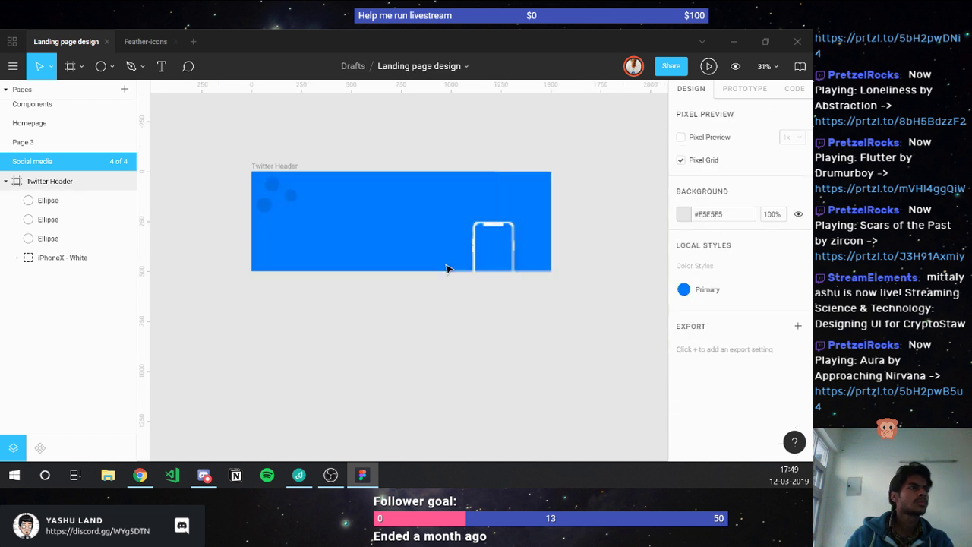
{"action": "scroll", "coordinate": [445, 268], "scroll_direction": "up", "scroll_amount": 3}
{"action": "left_click", "coordinate": [521, 241]}
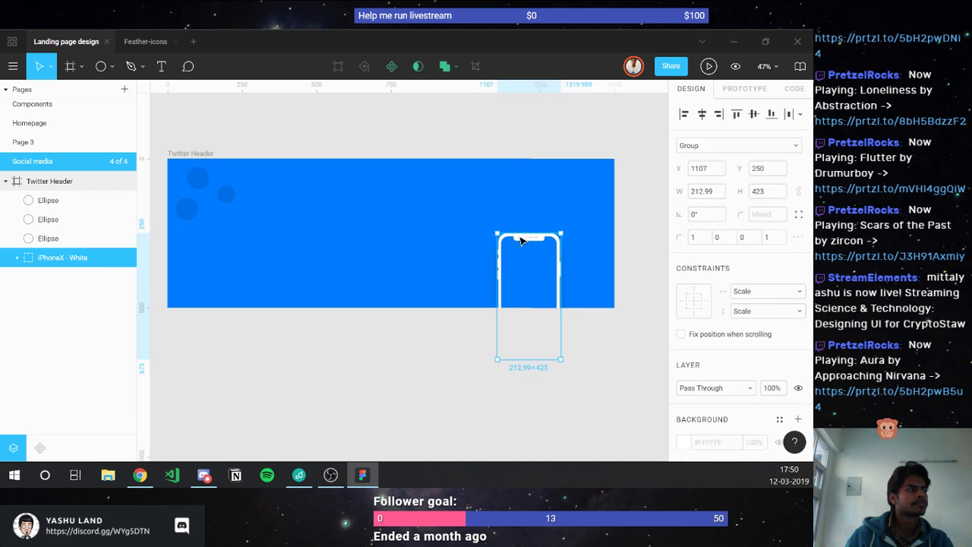
{"action": "left_click_drag", "start_coordinate": [521, 241], "coordinate": [521, 179]}
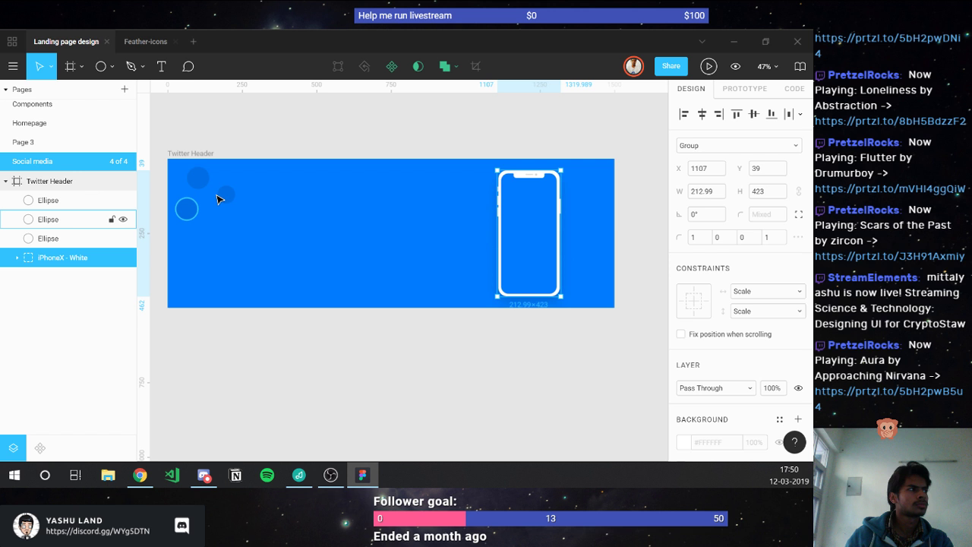
- Delete the three circles from the Twitter Header frame
{"action": "left_click_drag", "start_coordinate": [217, 199], "coordinate": [182, 165]}
{"action": "key", "text": "Delete"}
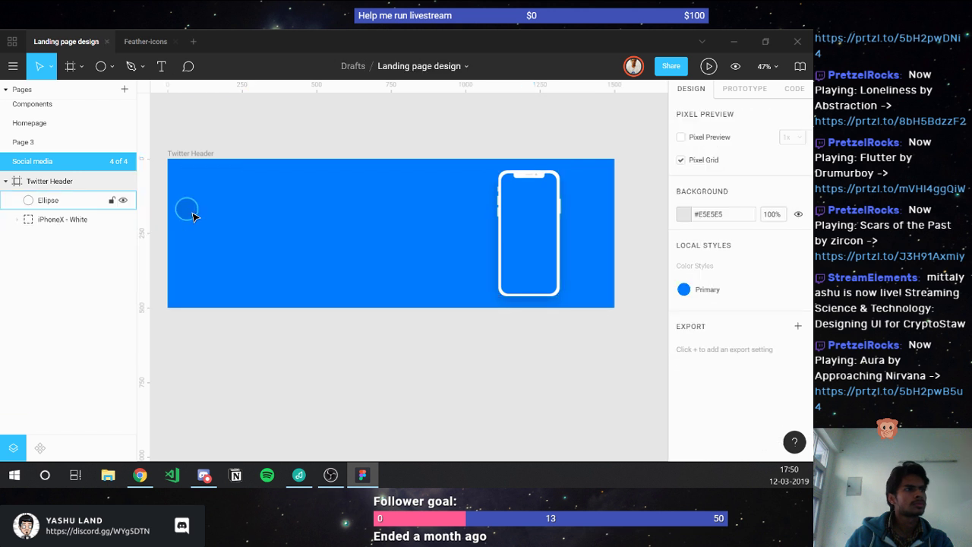
{"action": "key", "text": "Delete"}
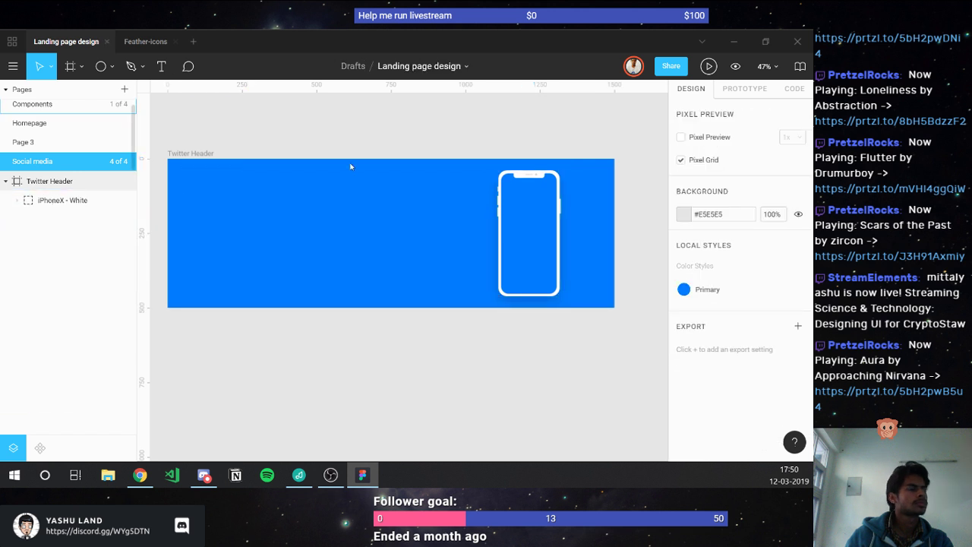
- Copy the word-logo-white image from the Hero group on the Homepage page and paste it into the Twitter Header frame
{"action": "key", "text": "Page_Down"}
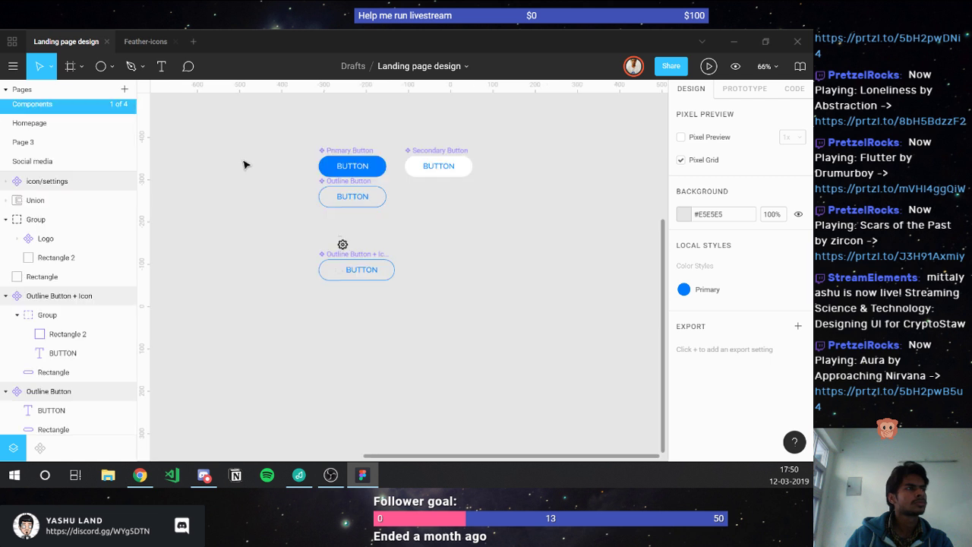
{"action": "scroll", "coordinate": [228, 160], "scroll_direction": "up", "scroll_amount": 1}
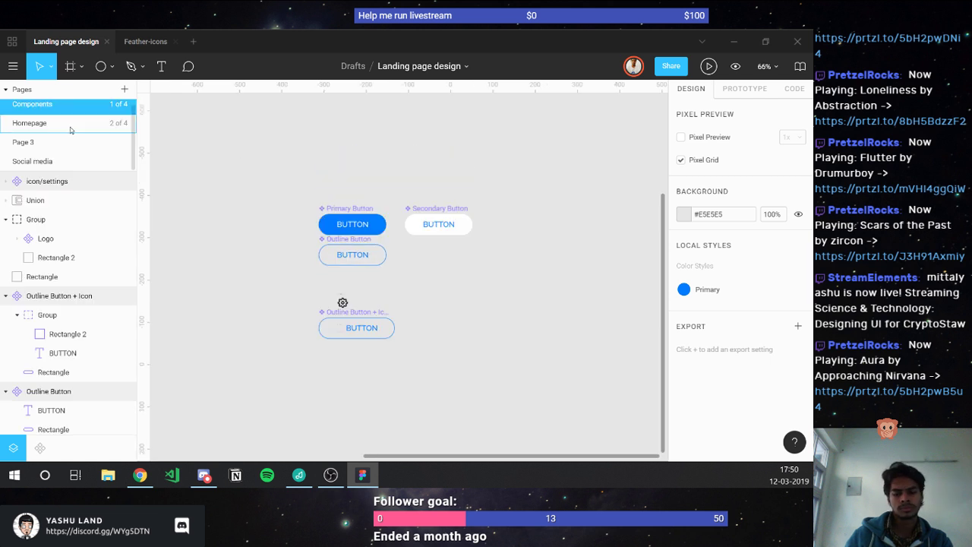
{"action": "left_click", "coordinate": [69, 126]}
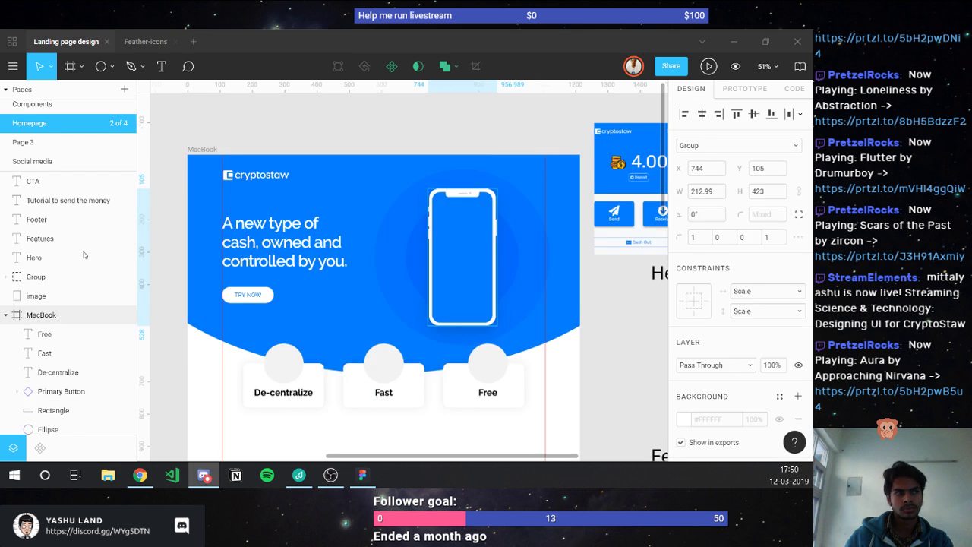
{"action": "key", "text": "Escape"}
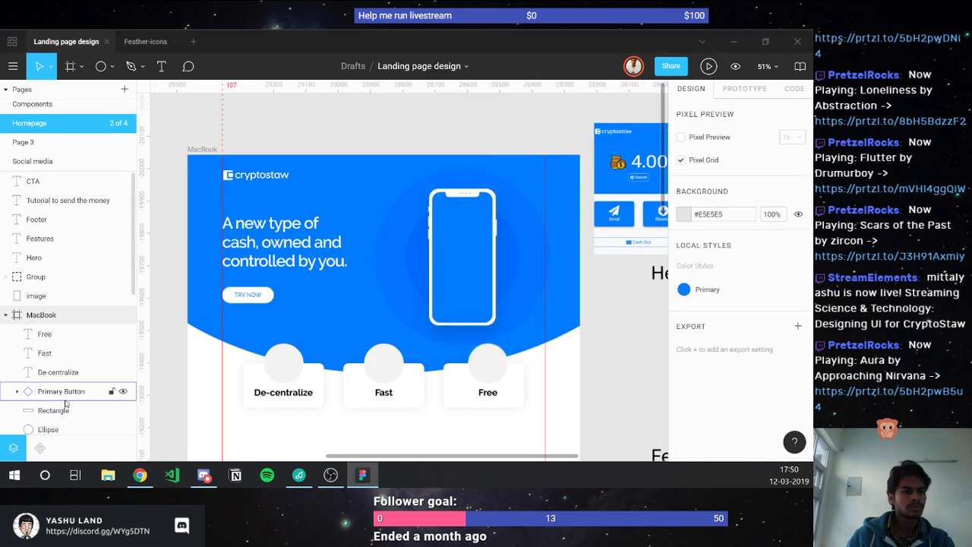
{"action": "scroll", "coordinate": [66, 404], "scroll_direction": "down", "scroll_amount": 5}
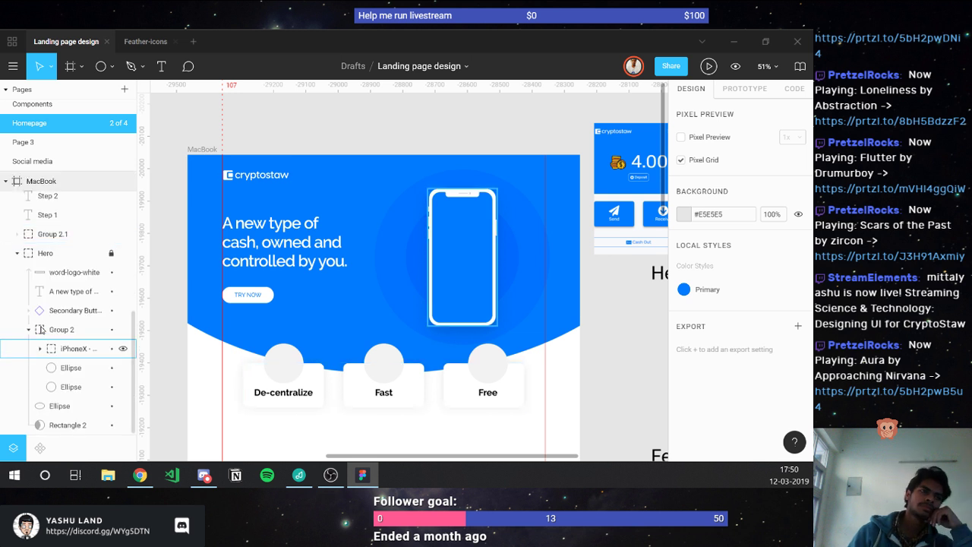
{"action": "left_click", "coordinate": [54, 278]}
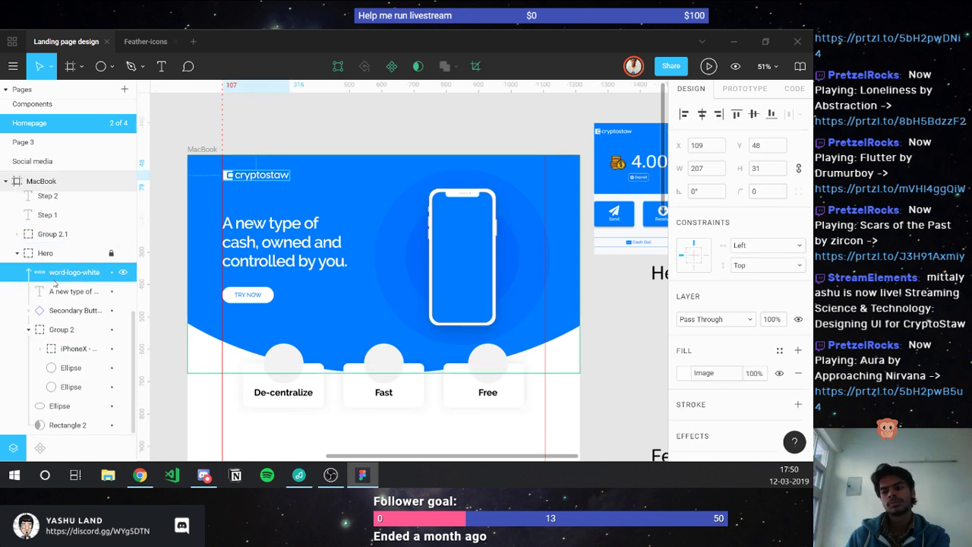
{"action": "left_click", "coordinate": [40, 159]}
{"action": "key", "text": "ctrl+v"}
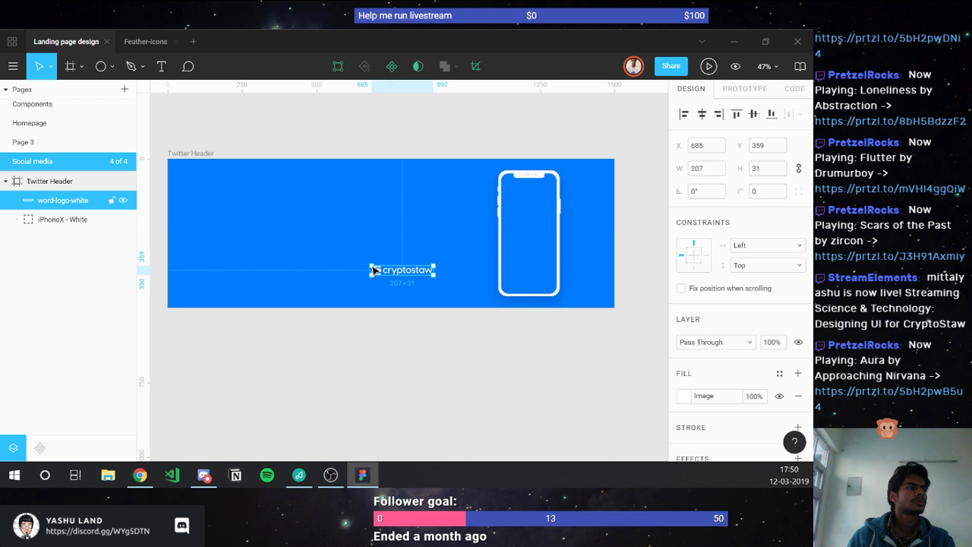
- Enlarge the cryptostaw logo proportionally to about 608 × 91 and move it up to the frame's vertical middle at Y 205
{"action": "left_click_drag", "start_coordinate": [369, 265], "coordinate": [226, 243]}
{"action": "key", "text": "ctrl+z"}
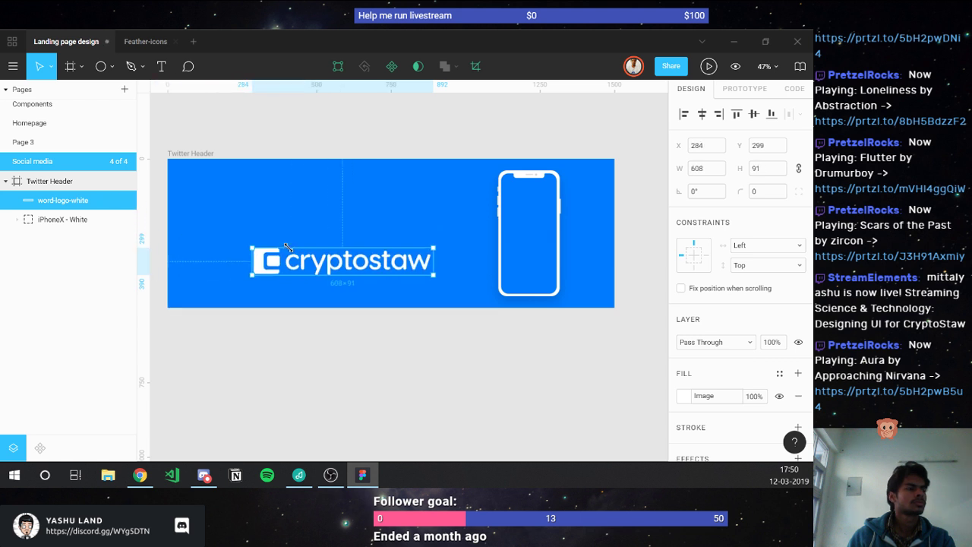
{"action": "left_click_drag", "start_coordinate": [314, 255], "coordinate": [310, 229]}
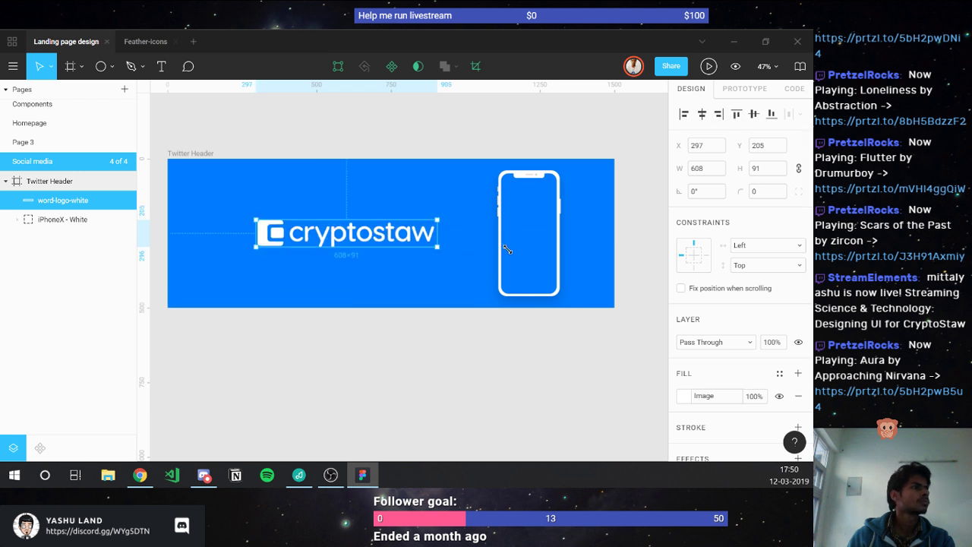
- Move the logo horizontally until it overlaps the phone and place its layer below the iPhoneX mockup
{"action": "left_click_drag", "start_coordinate": [393, 241], "coordinate": [469, 245]}
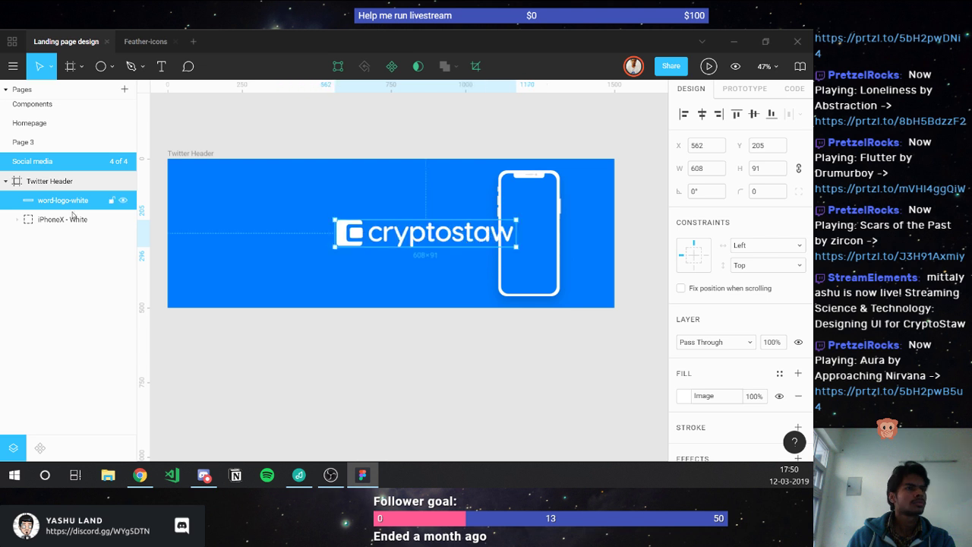
{"action": "left_click_drag", "start_coordinate": [64, 200], "coordinate": [72, 228]}
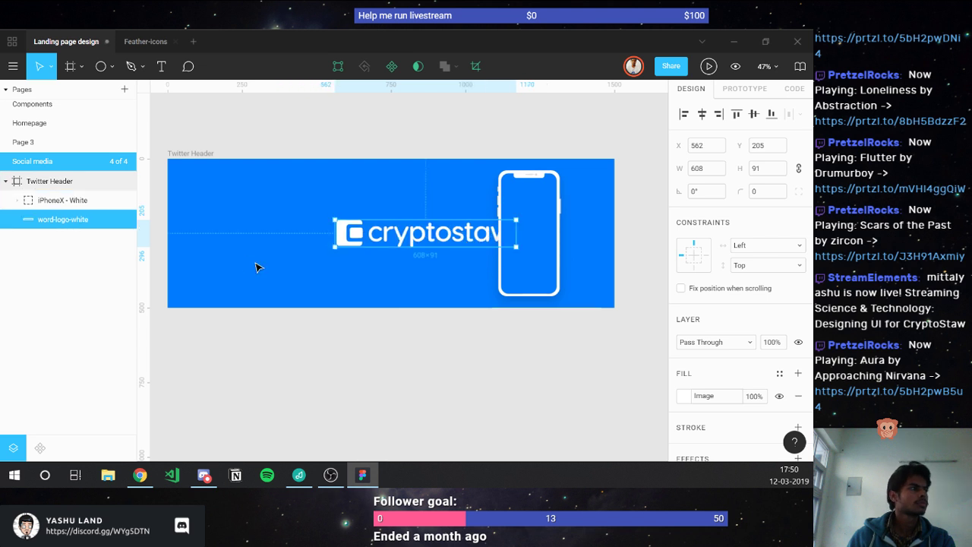
{"action": "left_click", "coordinate": [440, 334]}
- Shift the logo to X 521, keeping Y 205, so that only its last letter is tucked slightly behind the phone's edge
{"action": "left_click", "coordinate": [444, 241]}
{"action": "left_click_drag", "start_coordinate": [444, 242], "coordinate": [423, 241]}
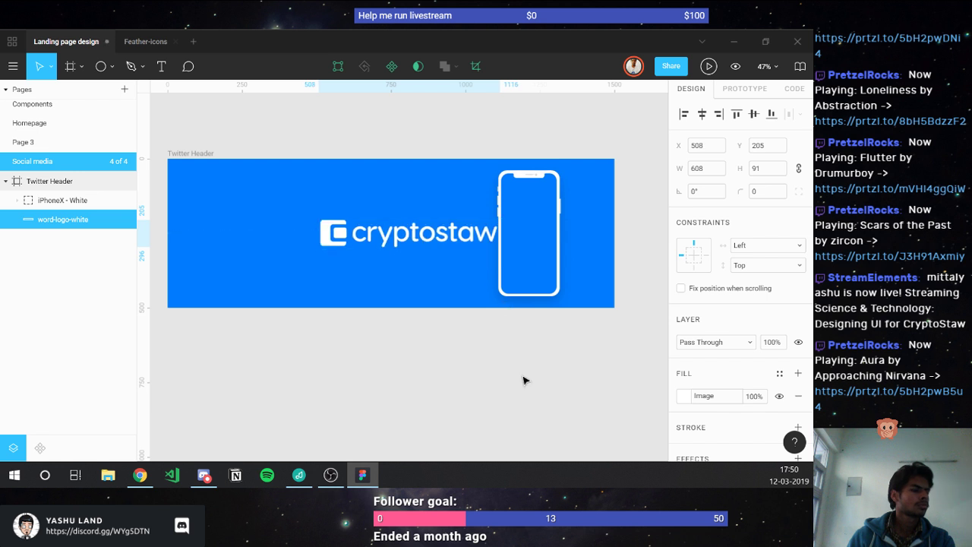
{"action": "key", "text": "alt"}
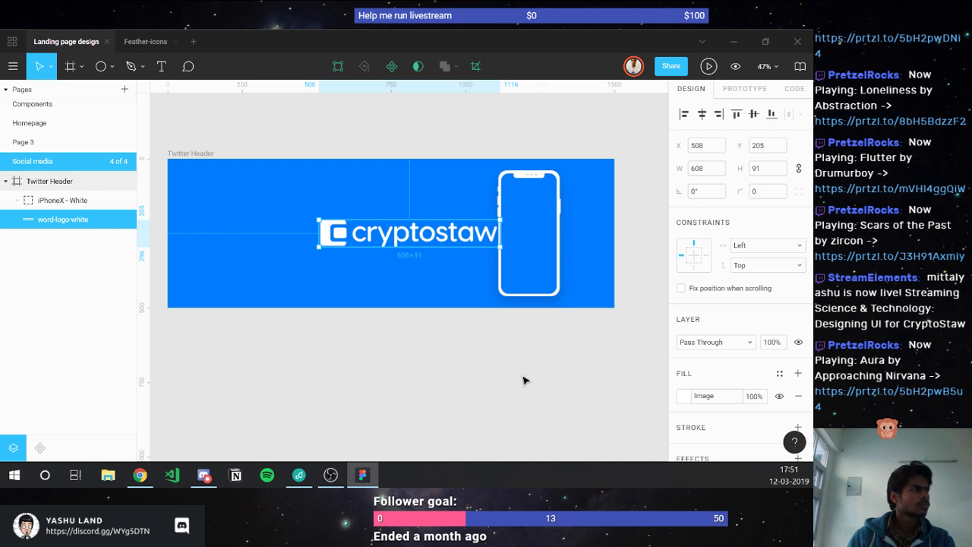
{"action": "key", "text": "Right"}
{"action": "key", "text": "Right"}
{"action": "key", "text": "Right"}
{"action": "key", "text": "Right"}
{"action": "key", "text": "Right"}
{"action": "key", "text": "Right"}
{"action": "key", "text": "Right"}
{"action": "key", "text": "Right"}
{"action": "key", "text": "Right"}
{"action": "key", "text": "Right"}
{"action": "key", "text": "Right"}
{"action": "key", "text": "Right"}
{"action": "key", "text": "Right"}
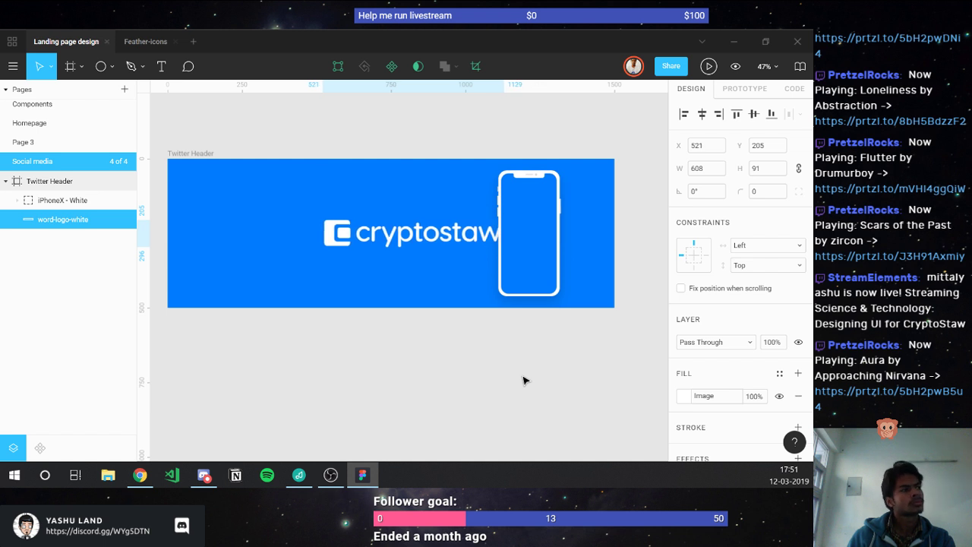
- Group the logo with the iPhoneX mockup and centre the group horizontally in the Twitter Header frame
{"action": "left_click", "coordinate": [541, 241], "text": "shift"}
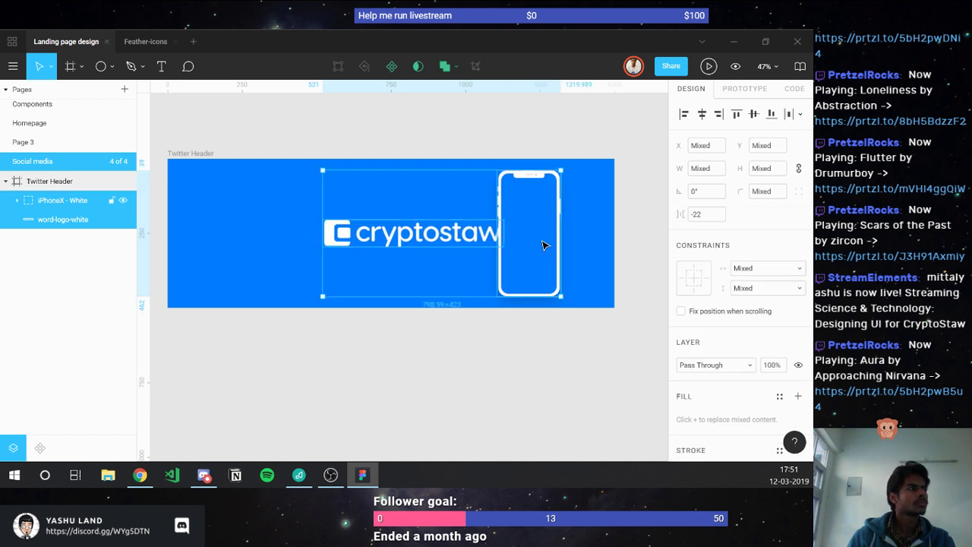
{"action": "key", "text": "ctrl+g"}
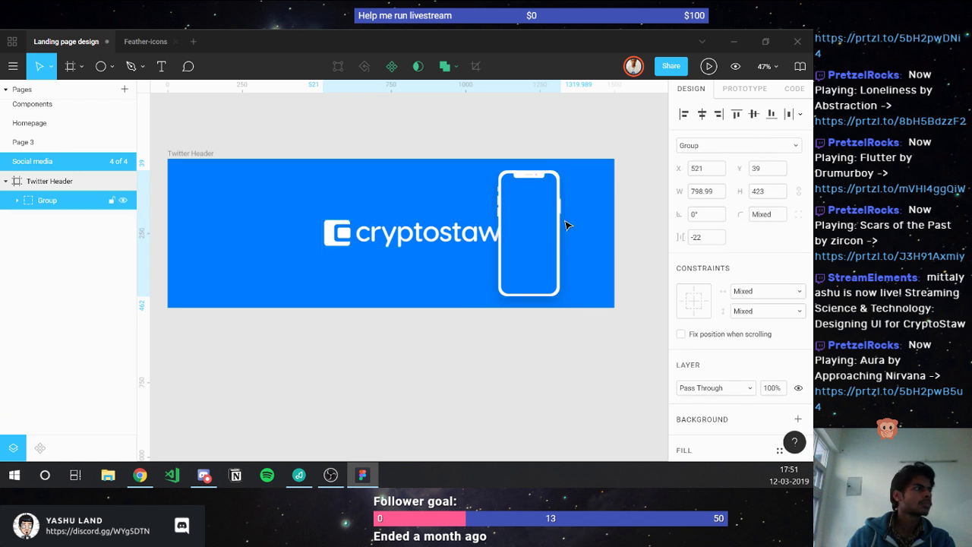
{"action": "left_click", "coordinate": [700, 114]}
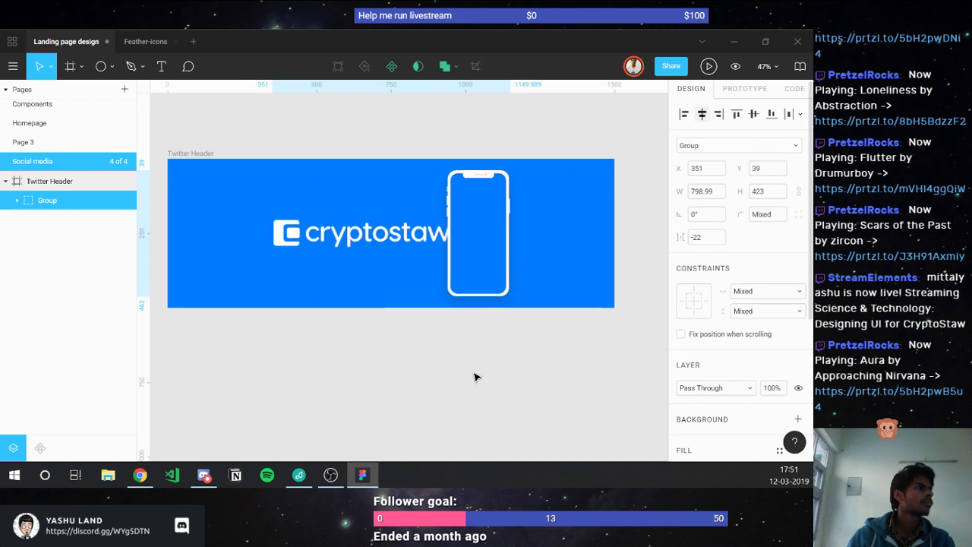
{"action": "left_click", "coordinate": [474, 372]}
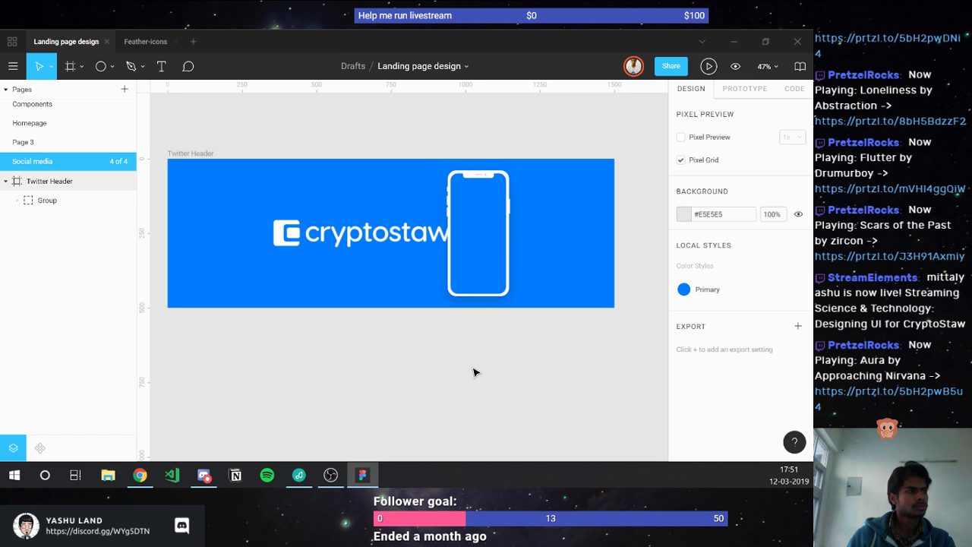
- Duplicate the Twitter Header frame and place the copy directly below the original, aligned with its edges
{"action": "left_click", "coordinate": [178, 155]}
{"action": "key", "text": "ctrl+d"}
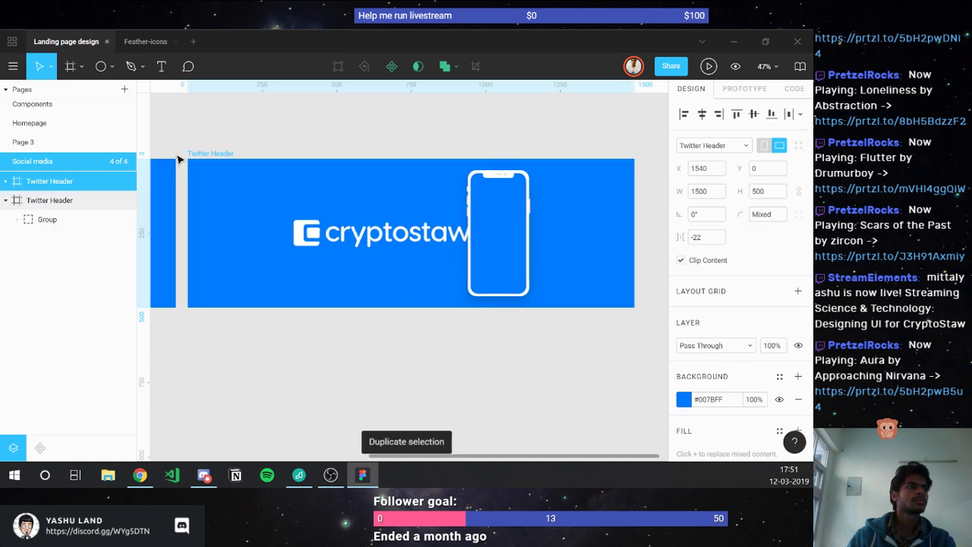
{"action": "scroll", "coordinate": [177, 156], "scroll_direction": "down", "scroll_amount": 3}
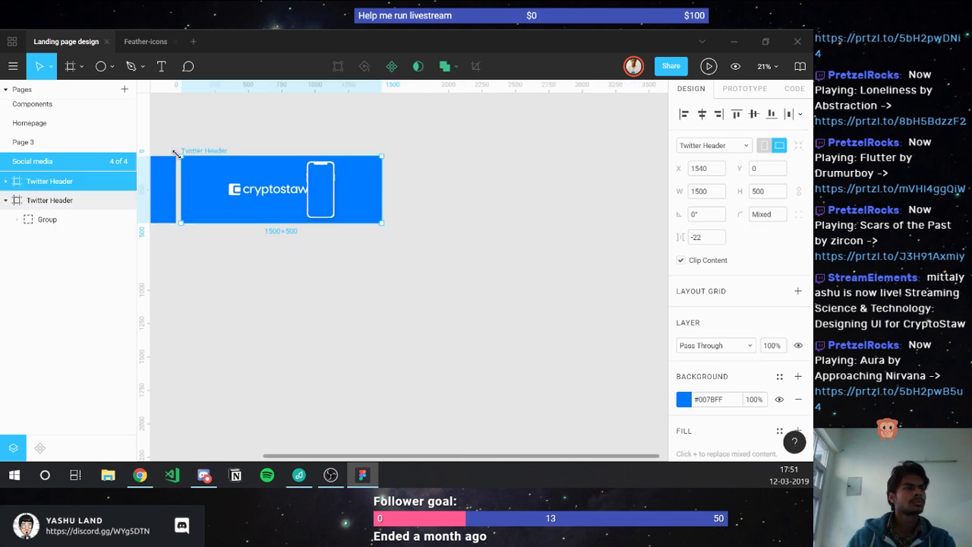
{"action": "scroll", "coordinate": [177, 155], "scroll_direction": "left", "scroll_amount": 3}
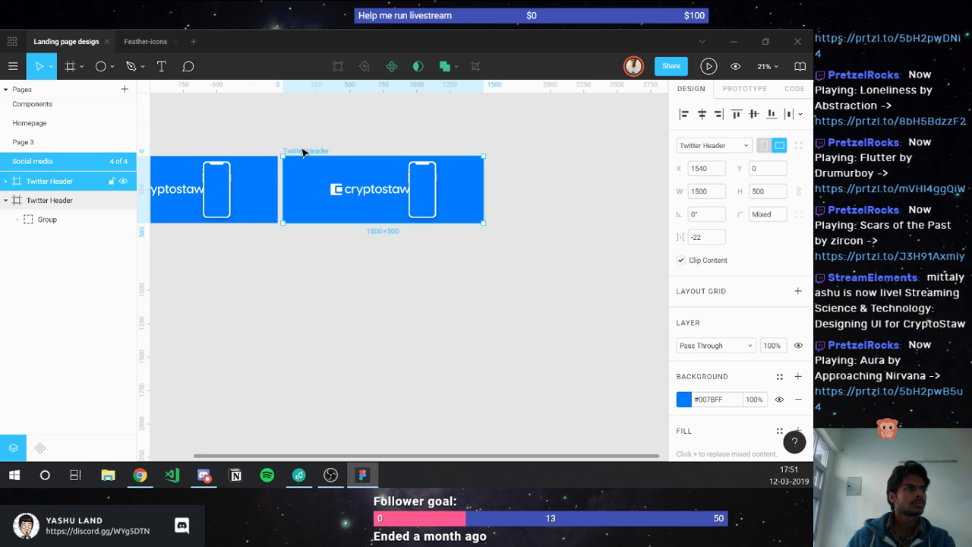
{"action": "left_click_drag", "start_coordinate": [302, 153], "coordinate": [206, 226]}
{"action": "key", "text": "Escape"}
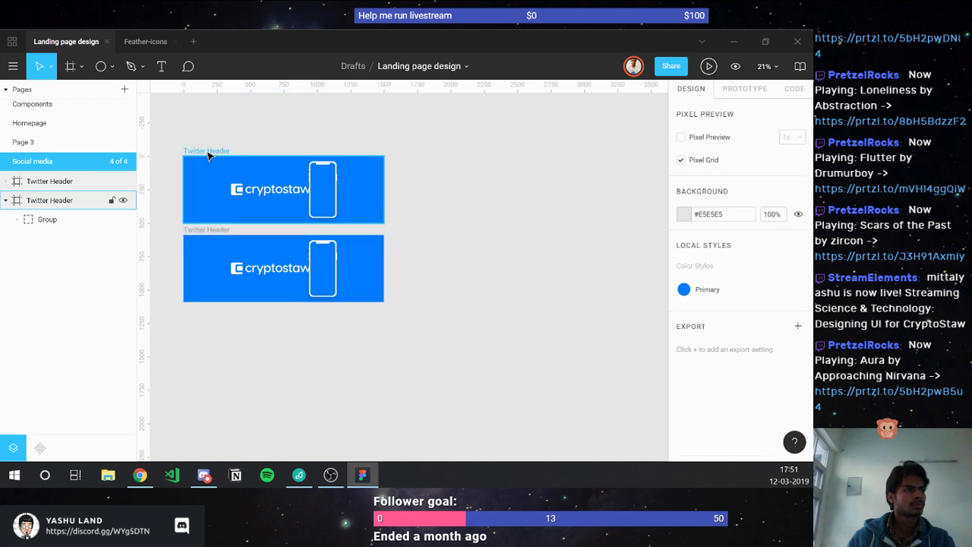
- Add a 1x PNG export setting to the original Twitter Header frame
{"action": "left_click", "coordinate": [208, 155]}
{"action": "scroll", "coordinate": [714, 341], "scroll_direction": "down", "scroll_amount": 3}
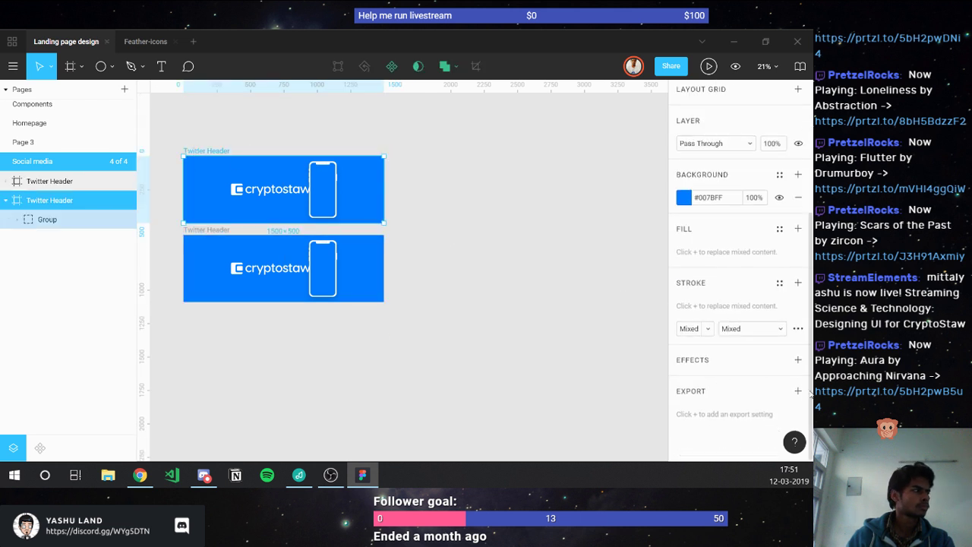
{"action": "left_click", "coordinate": [797, 391]}
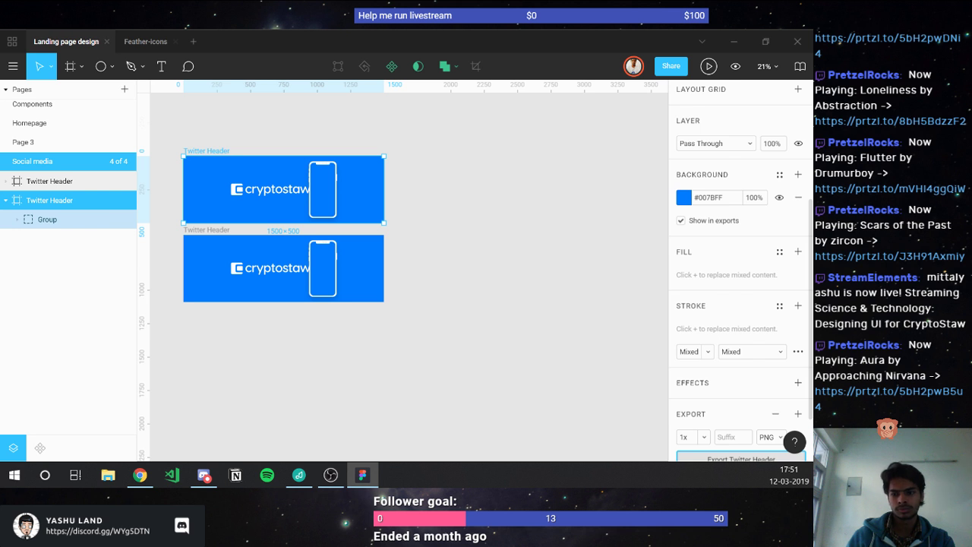
- Switch to Chrome and open blobmaker.app
{"action": "key", "text": "alt+Tab"}
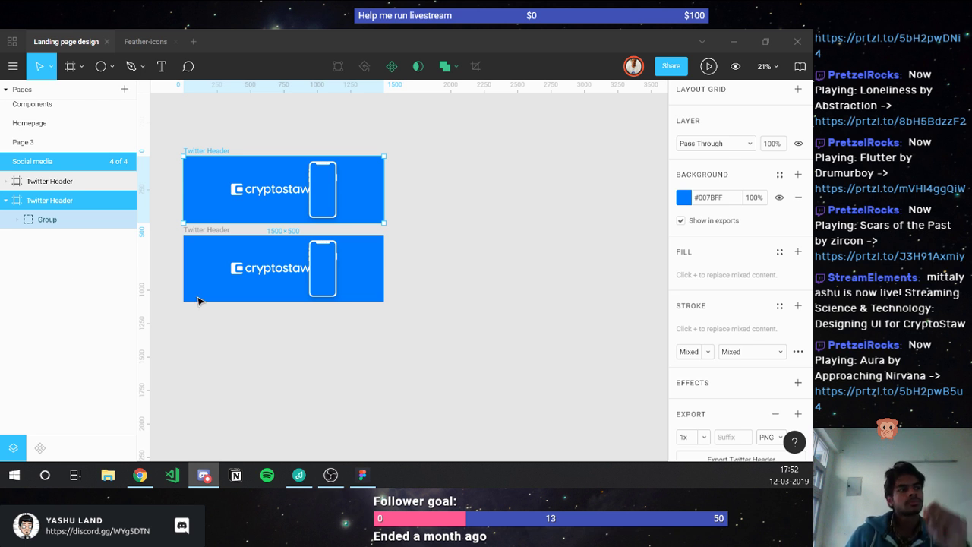
{"action": "left_click", "coordinate": [140, 475]}
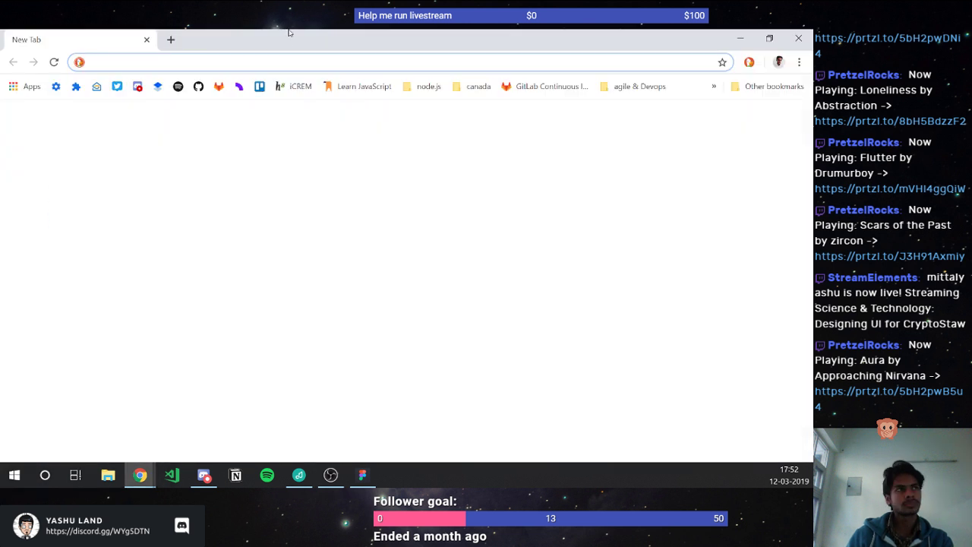
{"action": "type", "text": "b"}
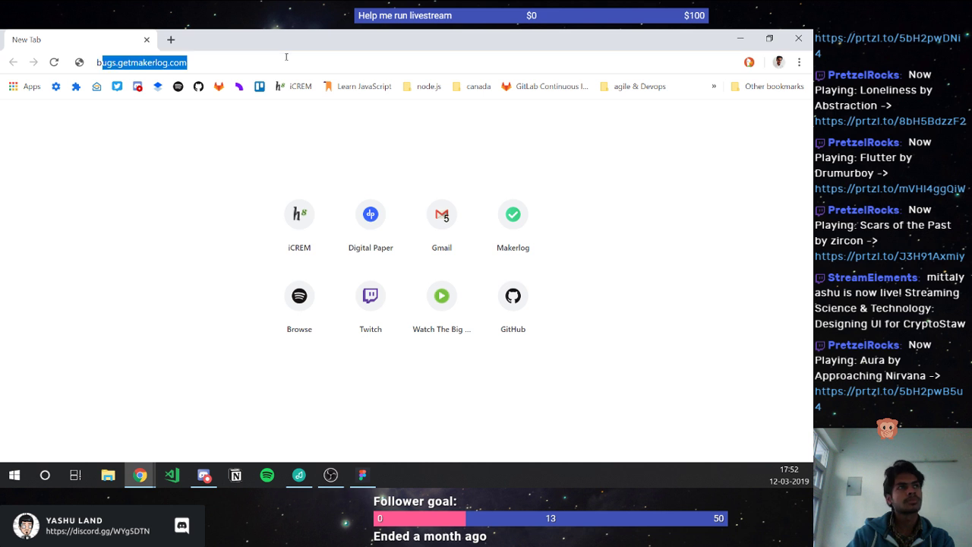
{"action": "type", "text": "lobmaker.app"}
{"action": "key", "text": "Return"}
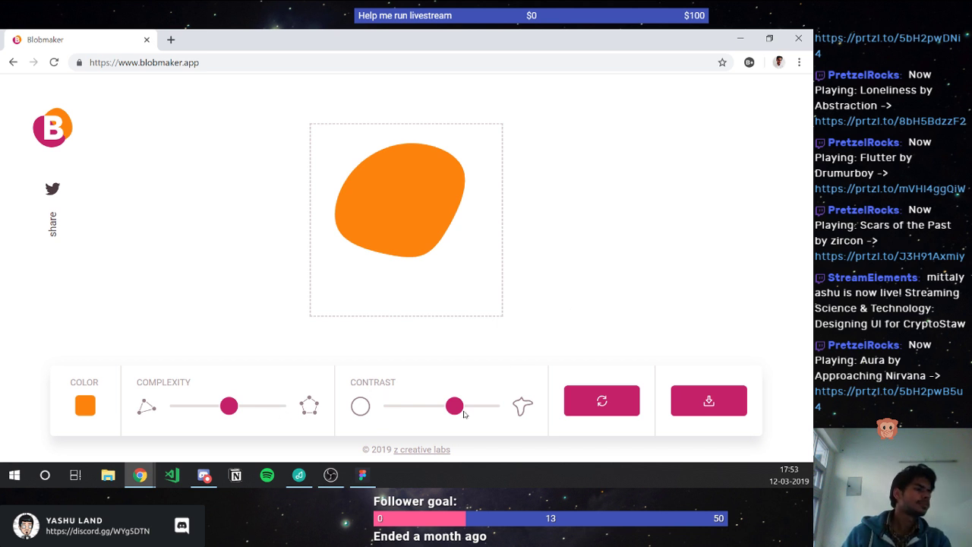
- Raise the blob's contrast slightly and download the resulting shape as an SVG
{"action": "left_click_drag", "start_coordinate": [454, 407], "coordinate": [465, 407]}
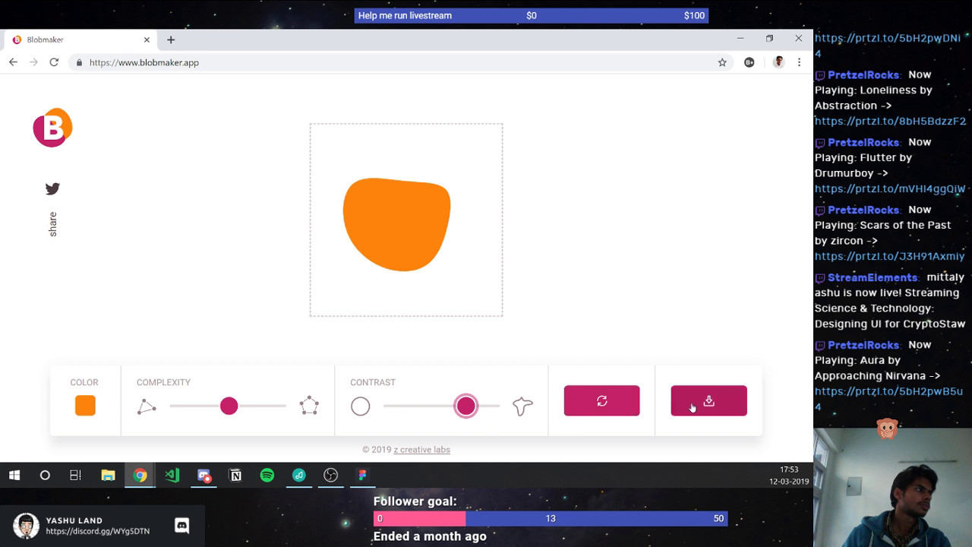
{"action": "left_click", "coordinate": [690, 406]}
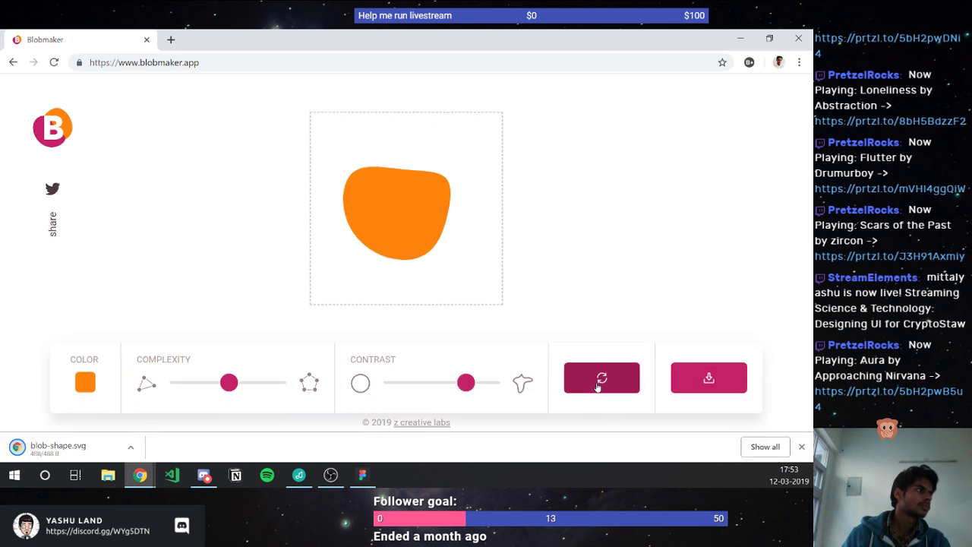
- Generate new random blobs until a rounded triangular shape comes up, and download it as a second SVG
{"action": "left_click", "coordinate": [598, 387]}
{"action": "left_click", "coordinate": [597, 387]}
{"action": "left_click", "coordinate": [597, 387]}
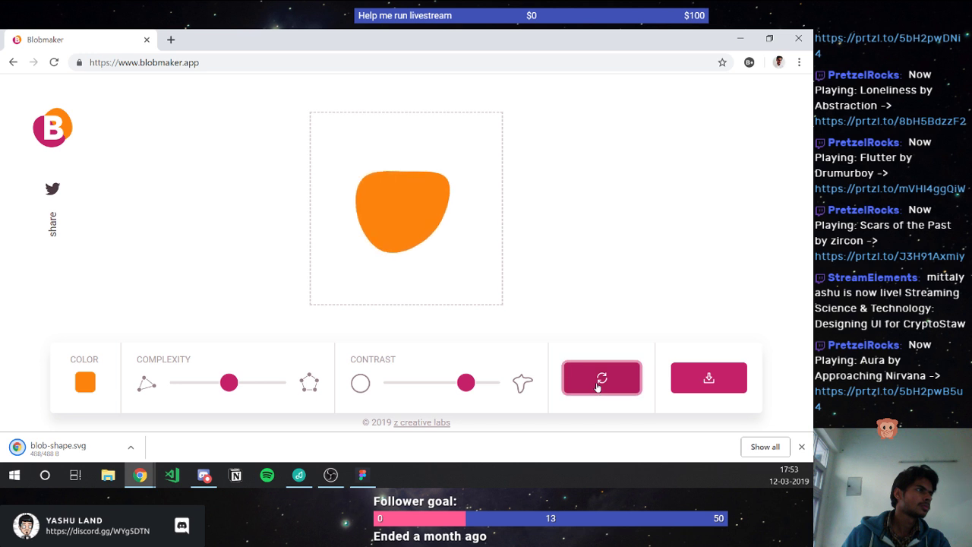
{"action": "left_click", "coordinate": [598, 388]}
{"action": "left_click", "coordinate": [597, 387]}
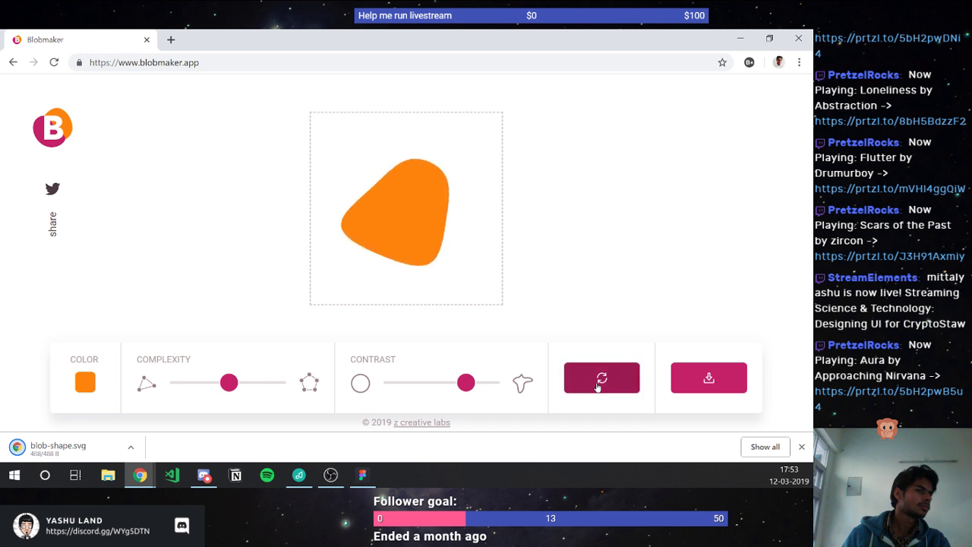
{"action": "left_click", "coordinate": [598, 388]}
{"action": "left_click", "coordinate": [598, 387]}
{"action": "left_click", "coordinate": [598, 388]}
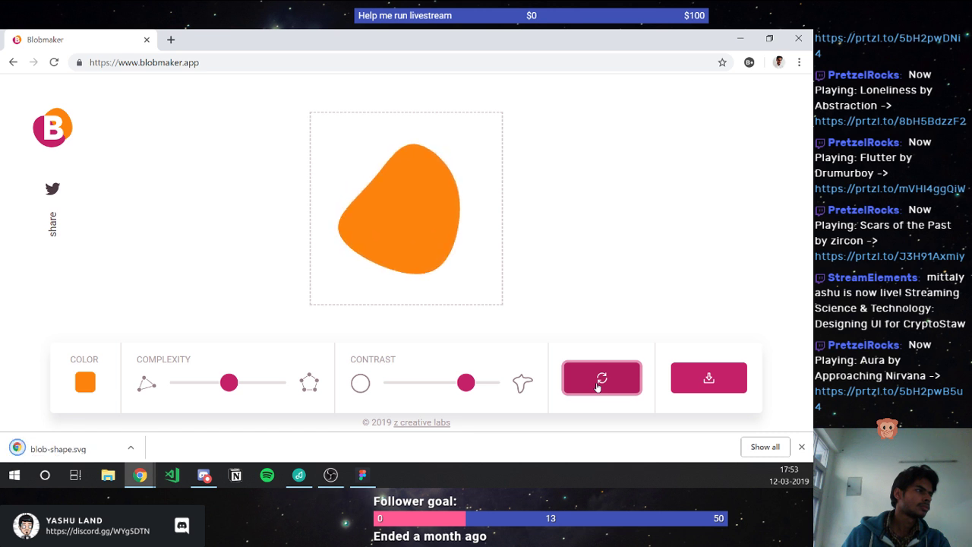
{"action": "left_click", "coordinate": [699, 377]}
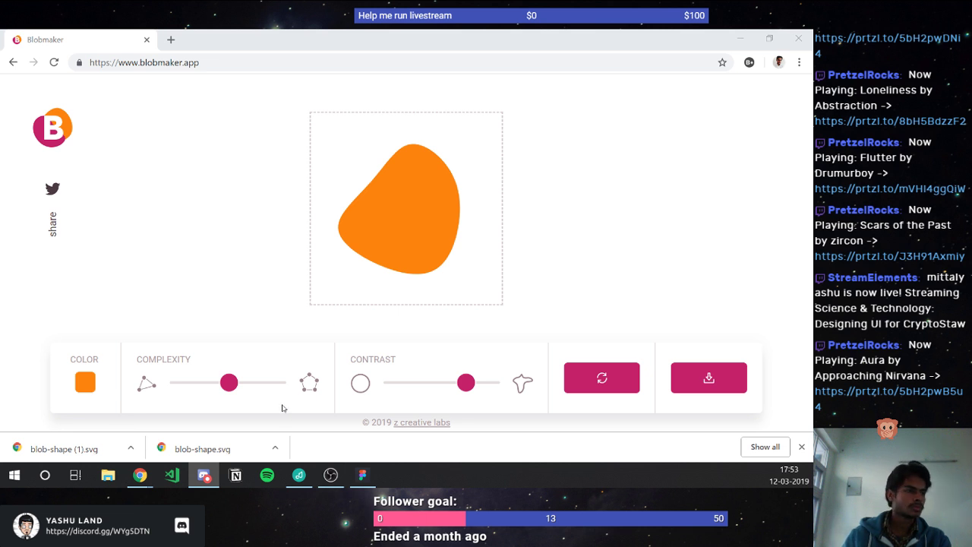
- Bring blob-shape.svg into the Figma page, place its vector below the headers and delete the emptied blob-shape frame
{"action": "left_click_drag", "start_coordinate": [228, 449], "coordinate": [245, 349]}
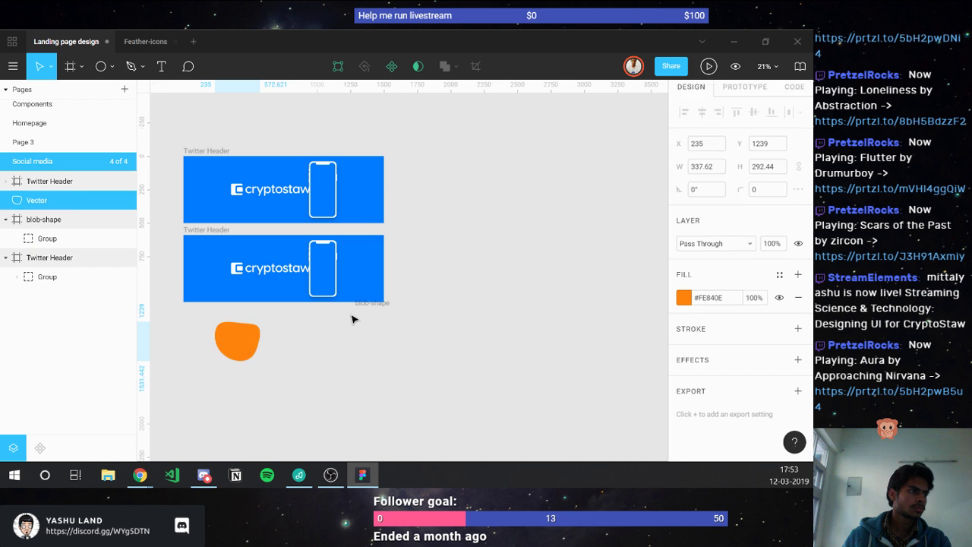
{"action": "left_click", "coordinate": [361, 307]}
{"action": "key", "text": "Delete"}
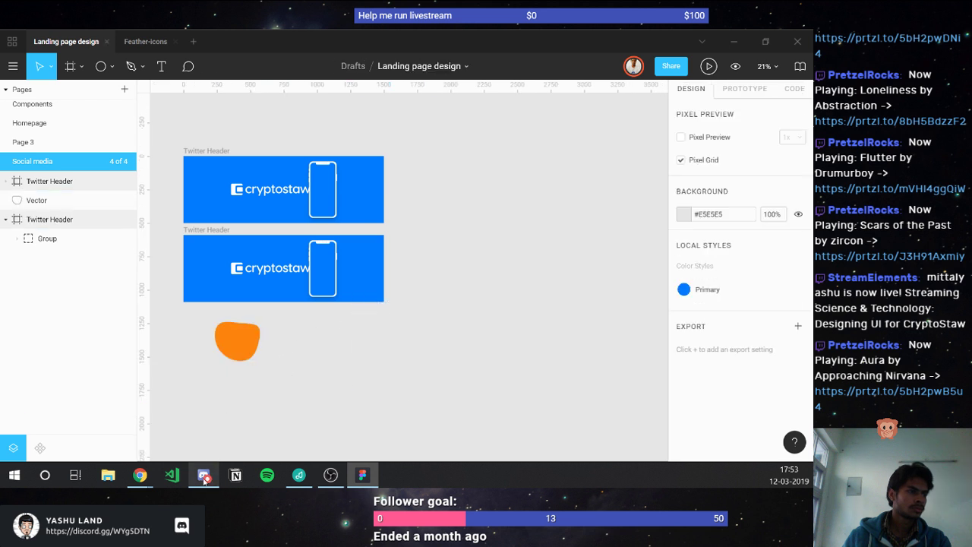
- Import blob-shape (1).svg from Chrome into Figma, move its vector out beside the first blob and delete the empty frame
{"action": "mouse_move", "coordinate": [140, 475]}
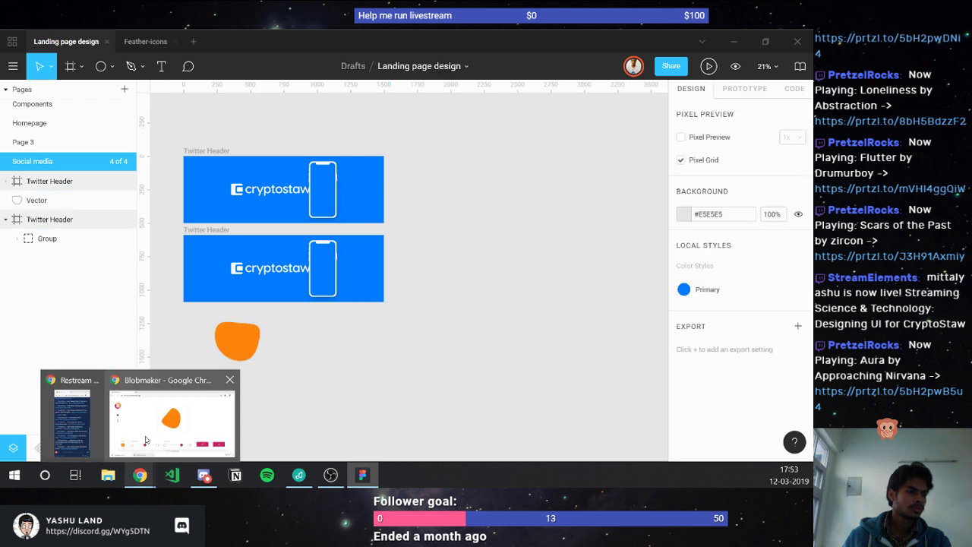
{"action": "left_click", "coordinate": [147, 439]}
{"action": "left_click_drag", "start_coordinate": [143, 442], "coordinate": [404, 368]}
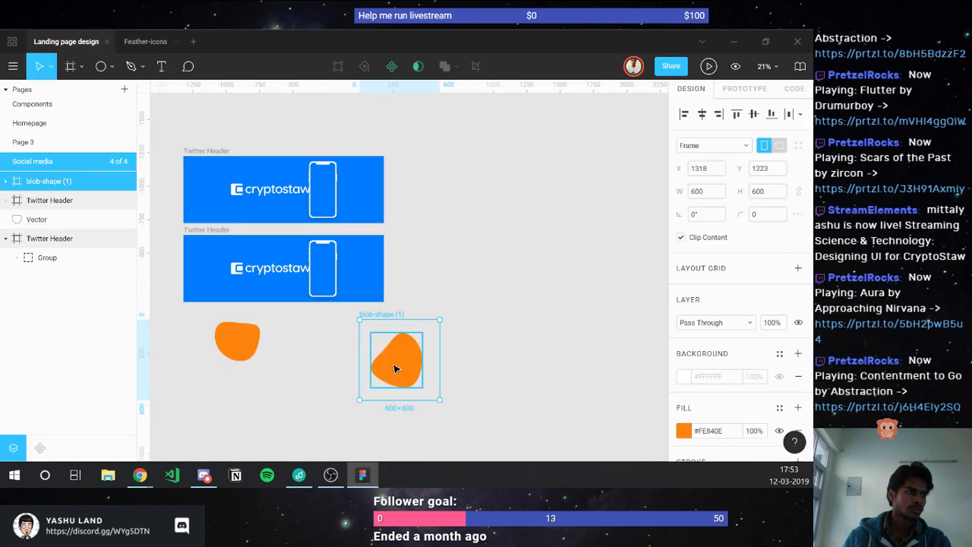
{"action": "double_click", "coordinate": [395, 370]}
{"action": "left_click_drag", "start_coordinate": [395, 369], "coordinate": [299, 368]}
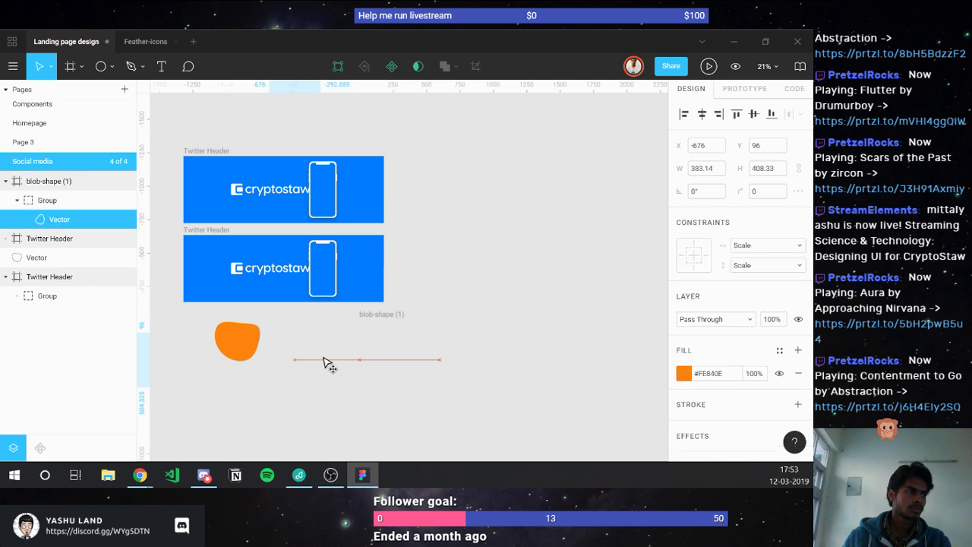
{"action": "left_click", "coordinate": [382, 322]}
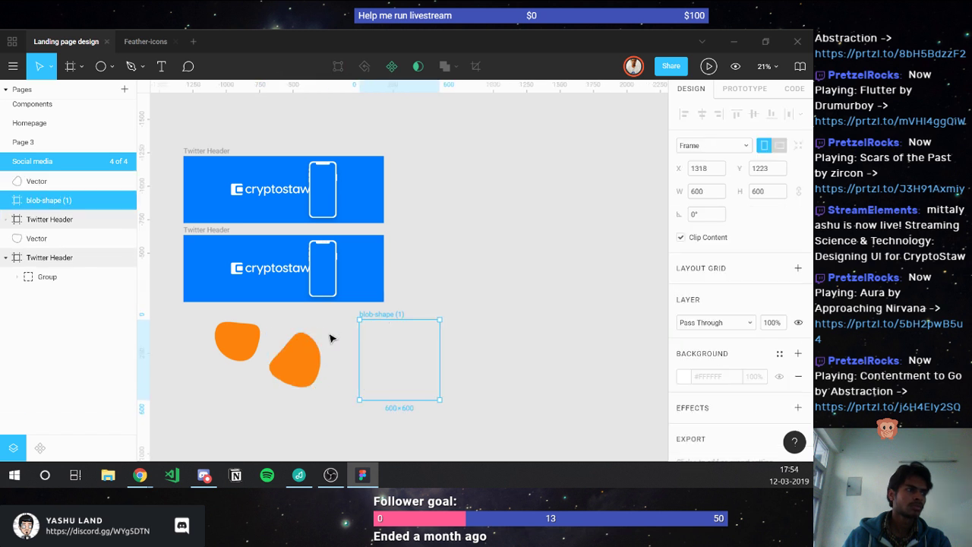
{"action": "key", "text": "Delete"}
- Move the triangular blob into the lower Twitter Header at X 1223, Y 140, overhanging the frame's lower-right corner
{"action": "scroll", "coordinate": [325, 346], "scroll_direction": "up", "scroll_amount": 5}
{"action": "scroll", "coordinate": [270, 388], "scroll_direction": "left", "scroll_amount": 2}
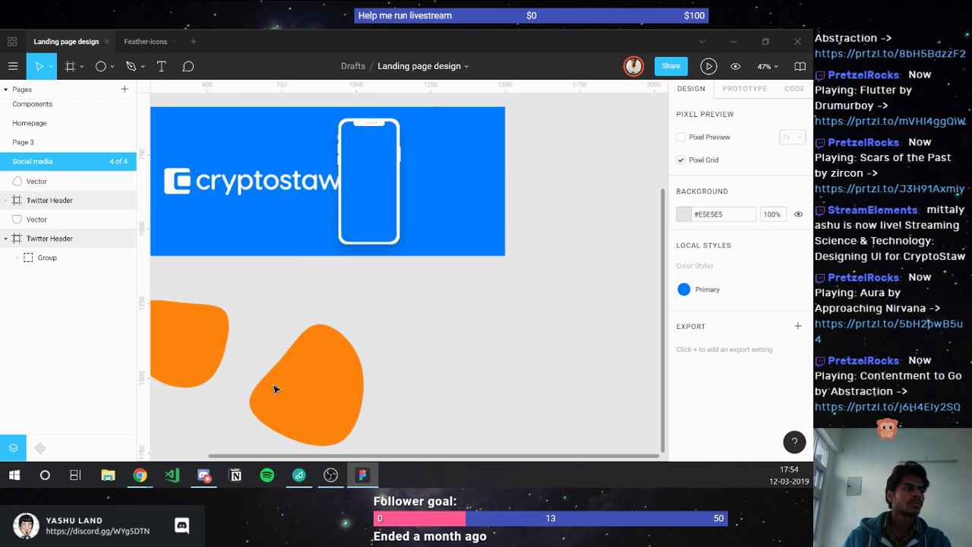
{"action": "left_click", "coordinate": [289, 405]}
{"action": "left_click_drag", "start_coordinate": [293, 412], "coordinate": [466, 236]}
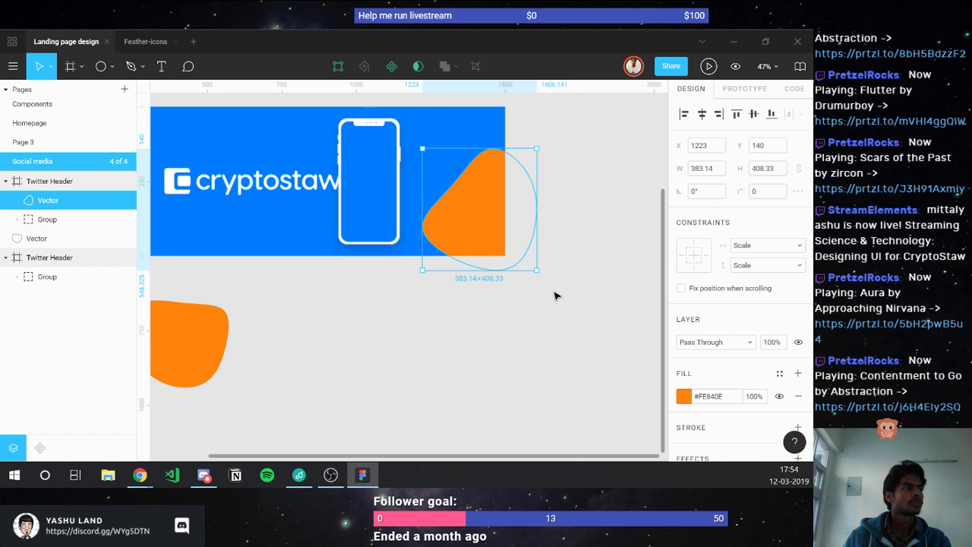
- Fill the blob with the header's sampled blue and shift its hue to 216, giving #0066FF
{"action": "left_click", "coordinate": [470, 125]}
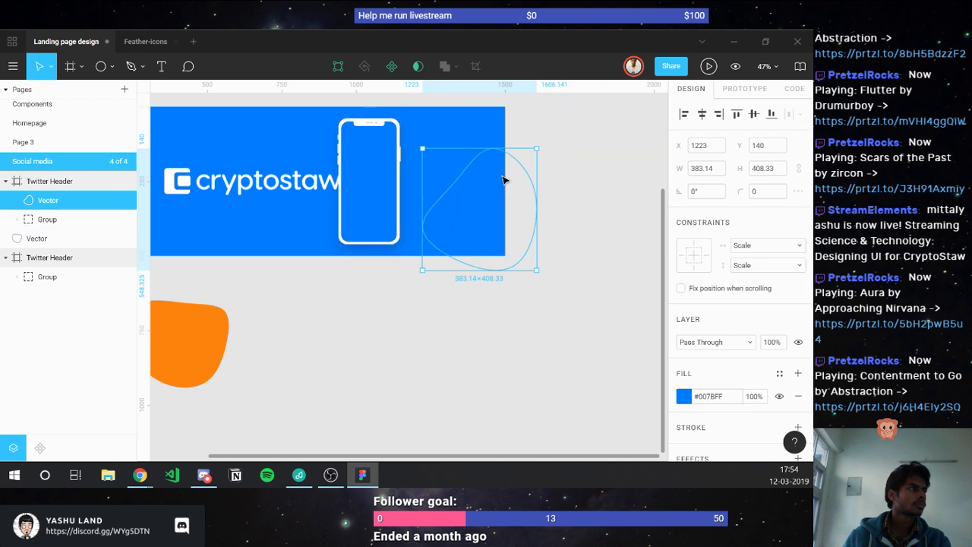
{"action": "left_click", "coordinate": [684, 396]}
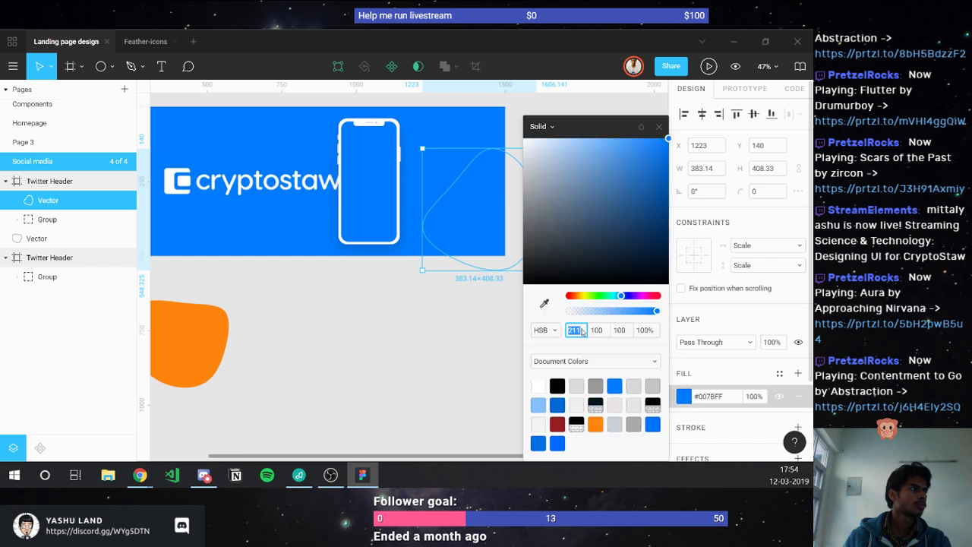
{"action": "key", "text": "Down"}
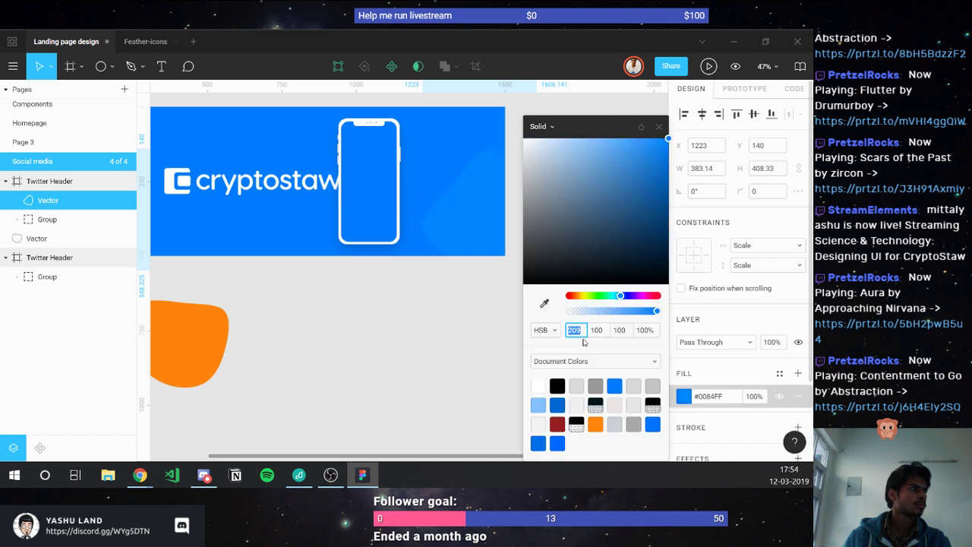
{"action": "key", "text": "Up"}
{"action": "key", "text": "Up"}
{"action": "key", "text": "Up"}
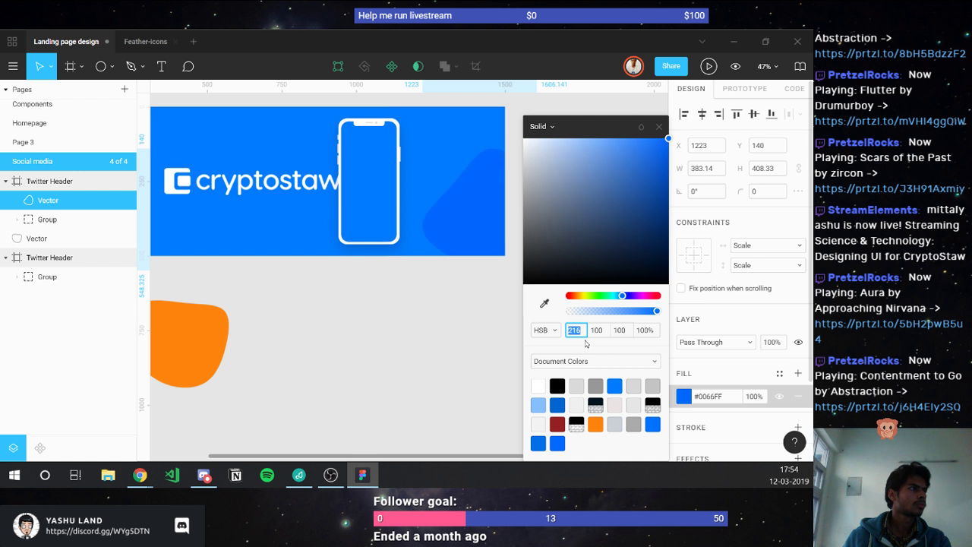
{"action": "key", "text": "Down"}
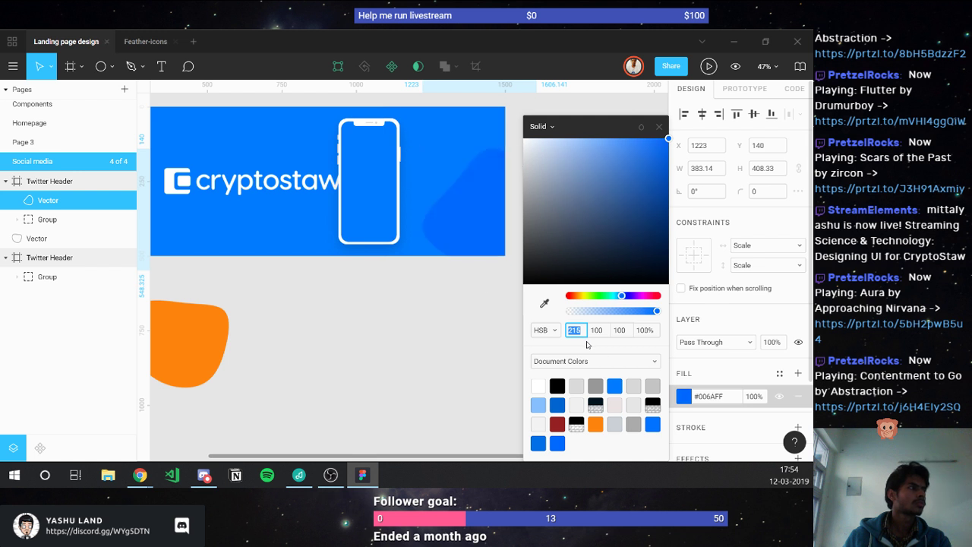
{"action": "key", "text": "Up"}
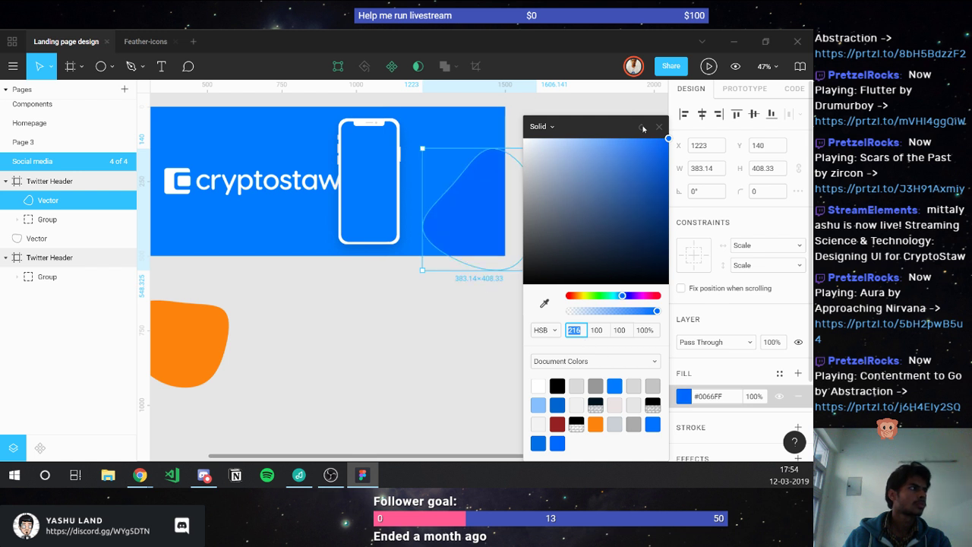
{"action": "left_click", "coordinate": [659, 127]}
- Add an Inner Shadow effect to the blue blob in the lower Twitter Header and rotate the blob to about 93°
{"action": "scroll", "coordinate": [789, 342], "scroll_direction": "down", "scroll_amount": 1}
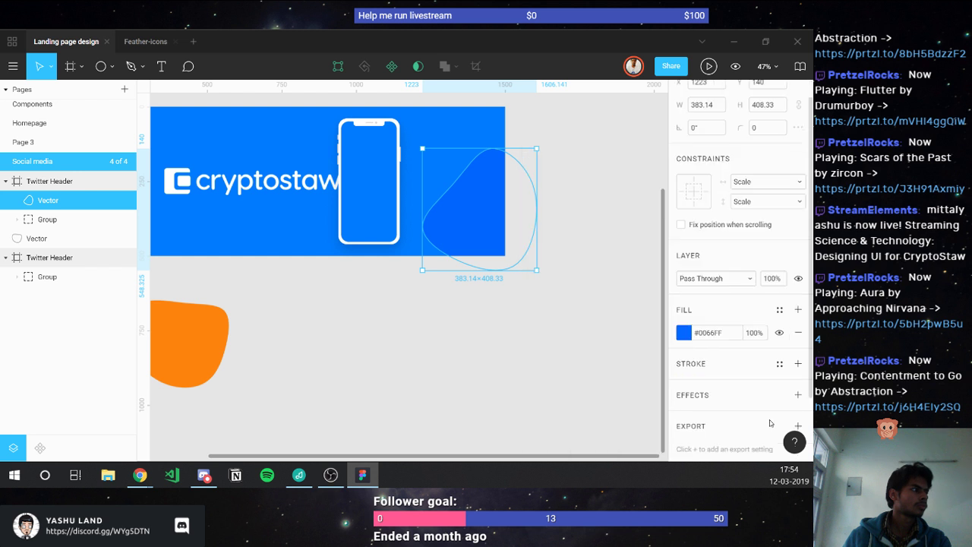
{"action": "left_click", "coordinate": [797, 395]}
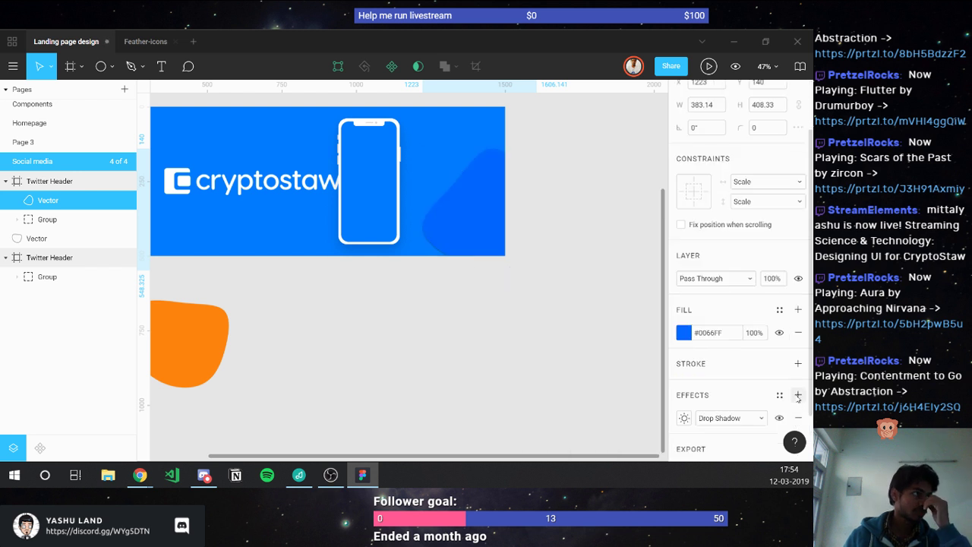
{"action": "left_click", "coordinate": [684, 418]}
{"action": "left_click", "coordinate": [709, 419]}
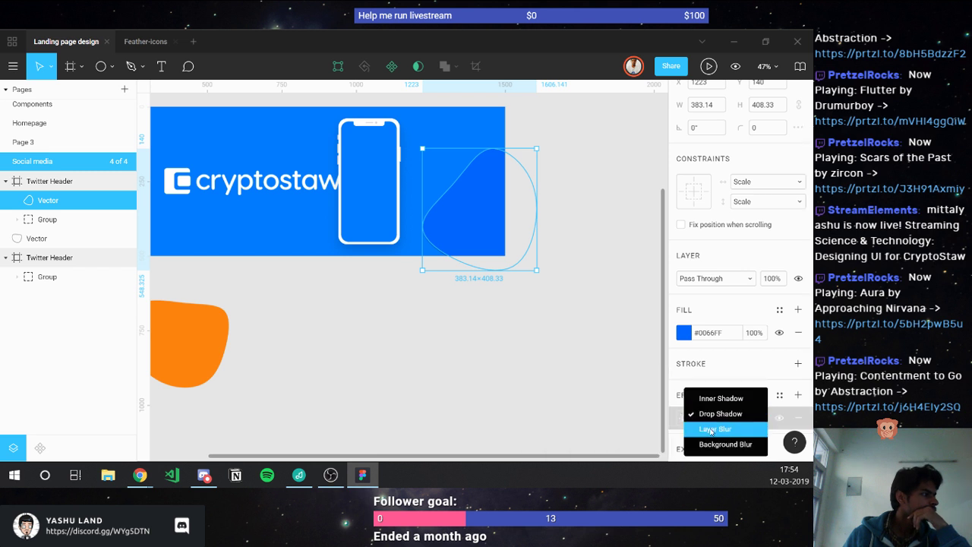
{"action": "left_click", "coordinate": [710, 399]}
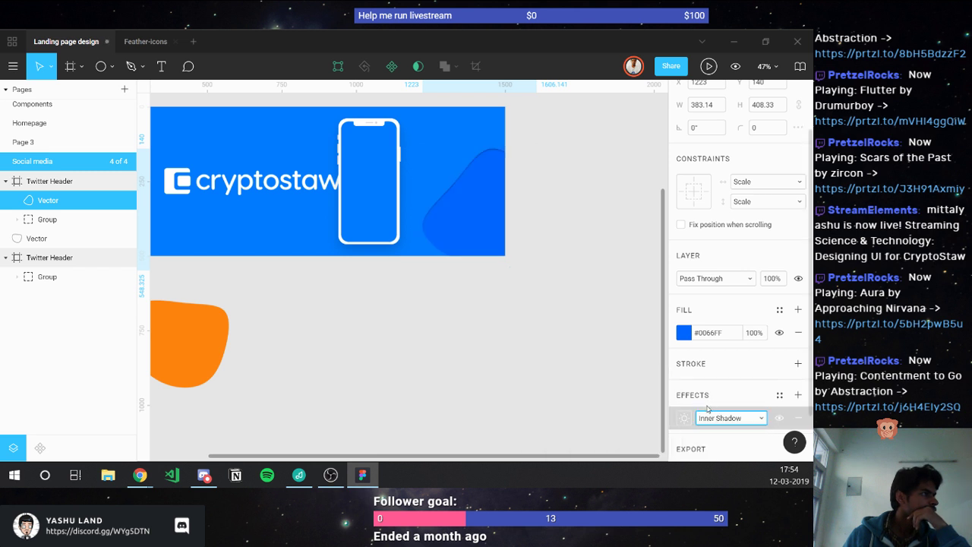
{"action": "left_click", "coordinate": [683, 418]}
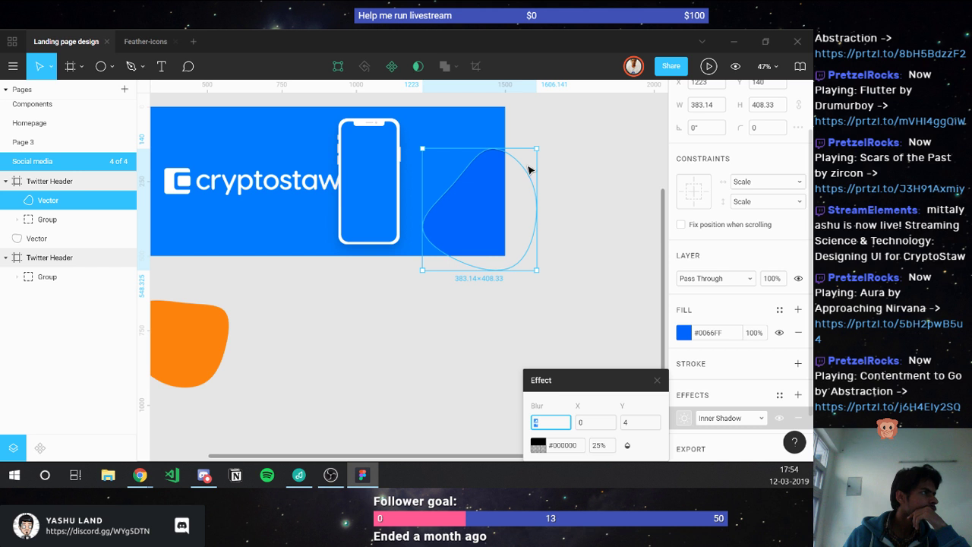
{"action": "left_click_drag", "start_coordinate": [541, 145], "coordinate": [440, 173]}
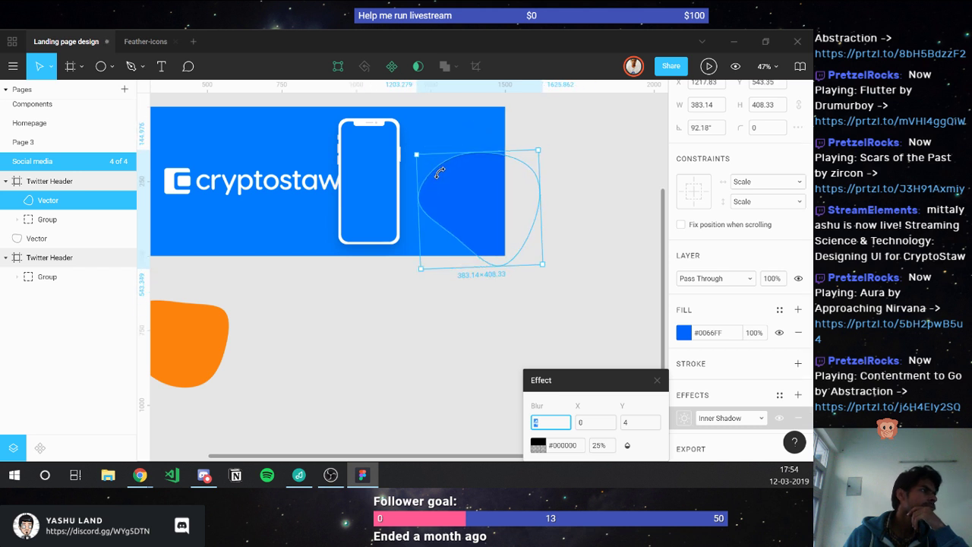
{"action": "left_click", "coordinate": [495, 327]}
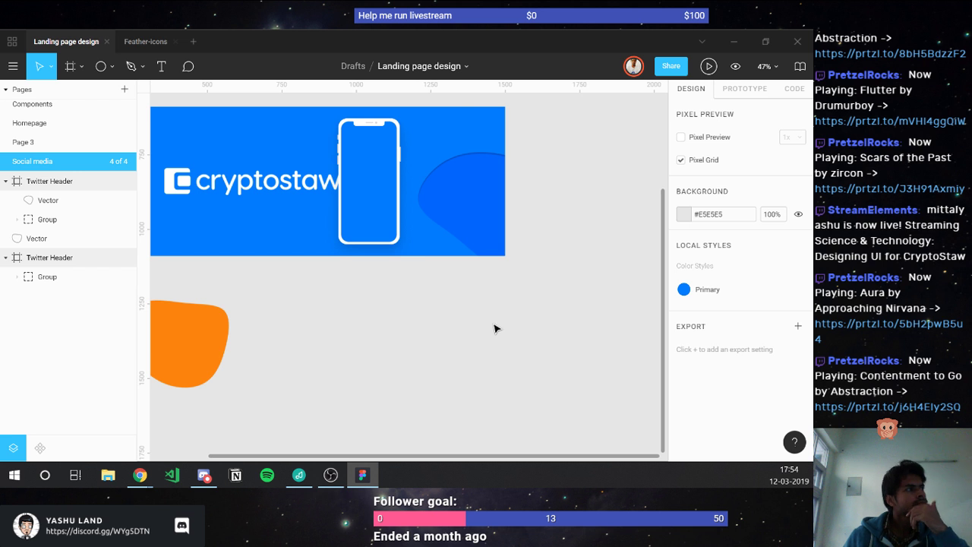
- Set the blue blob's inner shadow blur to 11 and rotate the blob to about 105°
{"action": "left_click", "coordinate": [484, 221]}
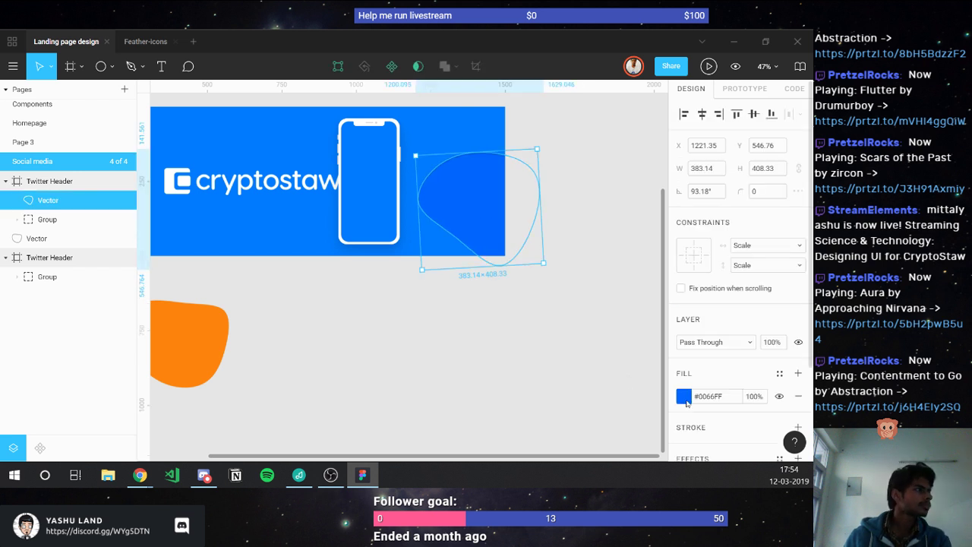
{"action": "scroll", "coordinate": [687, 402], "scroll_direction": "down", "scroll_amount": 3}
{"action": "left_click", "coordinate": [684, 360]}
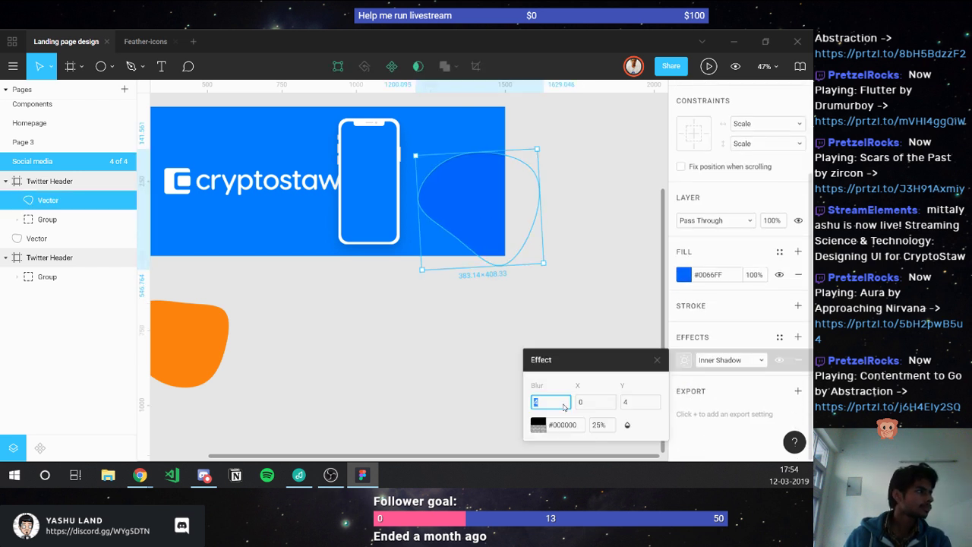
{"action": "type", "text": "8"}
{"action": "key", "text": "Return"}
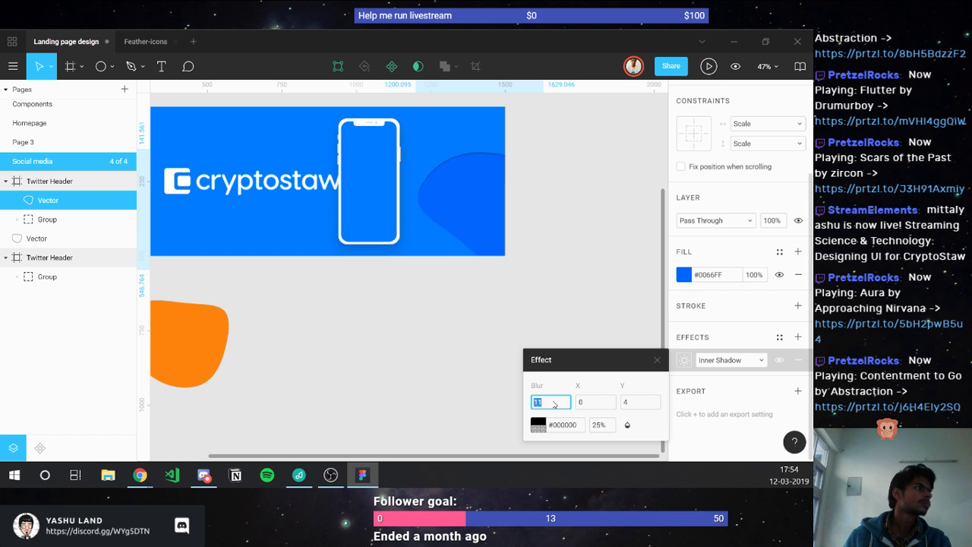
{"action": "key", "text": "Escape"}
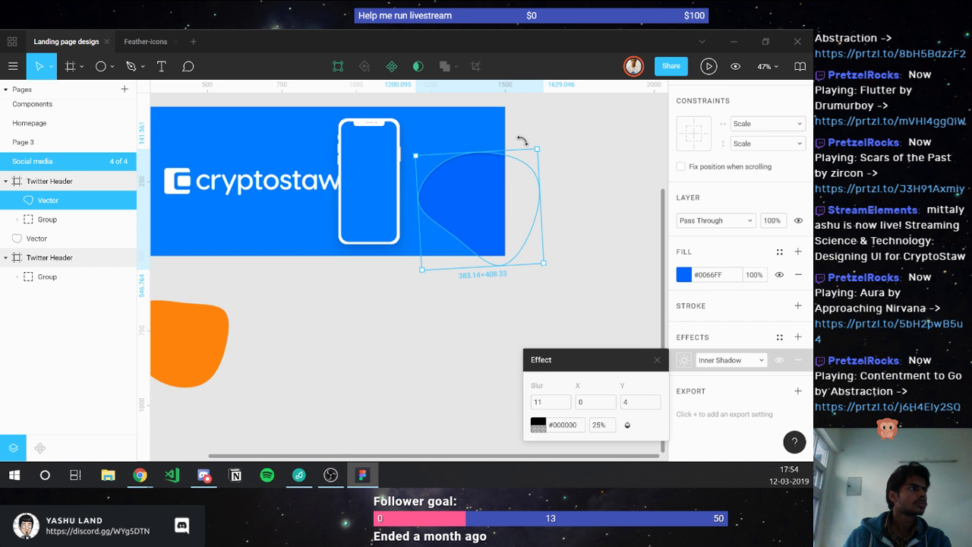
{"action": "left_click_drag", "start_coordinate": [517, 139], "coordinate": [522, 232]}
{"action": "left_click", "coordinate": [460, 347]}
- Move the orange blob into the lower Twitter Header at X -58, Y 39, overhanging the frame's left edge
{"action": "scroll", "coordinate": [449, 350], "scroll_direction": "left", "scroll_amount": 3}
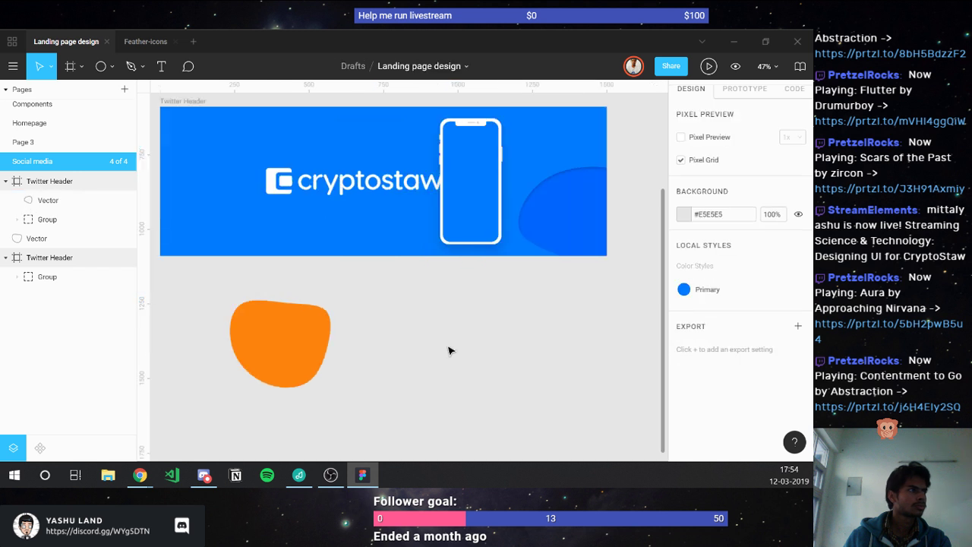
{"action": "scroll", "coordinate": [449, 350], "scroll_direction": "down", "scroll_amount": 3}
{"action": "scroll", "coordinate": [362, 347], "scroll_direction": "up", "scroll_amount": 2}
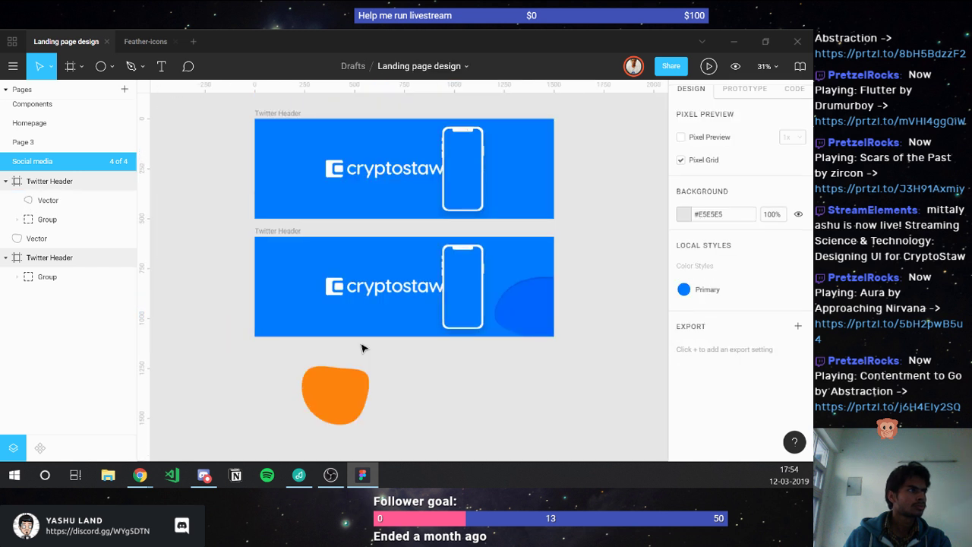
{"action": "left_click", "coordinate": [332, 402]}
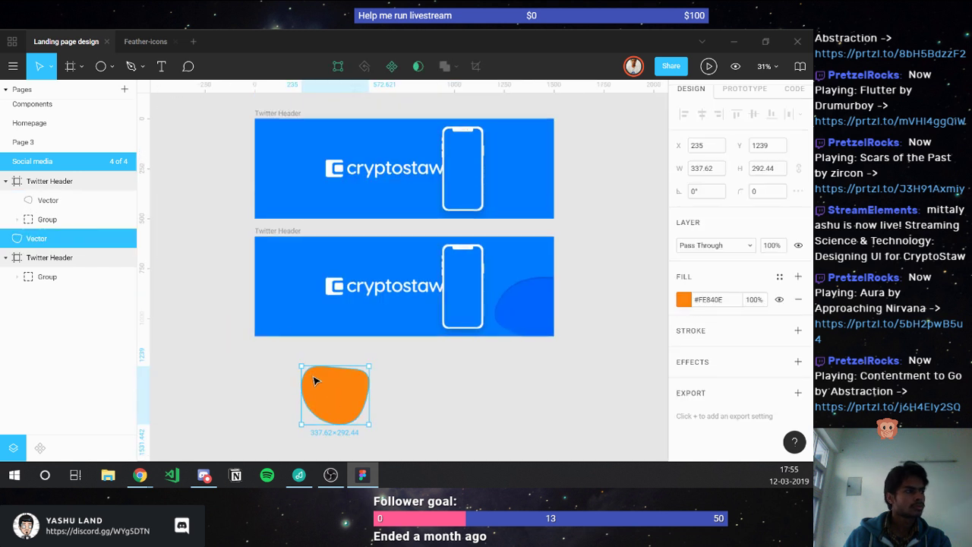
{"action": "left_click_drag", "start_coordinate": [332, 402], "coordinate": [274, 283]}
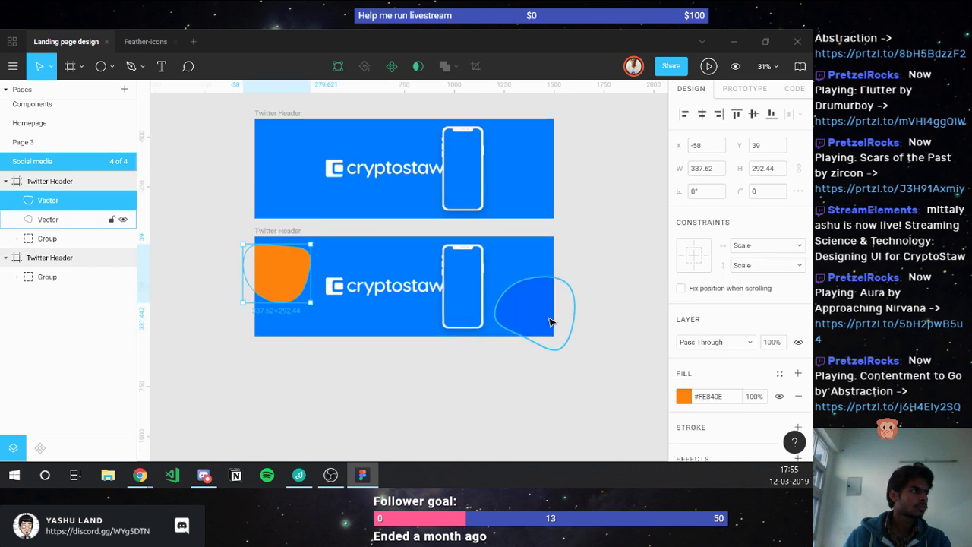
- Copy the blue blob's properties and paste them onto the orange blob in the lower Twitter Header
{"action": "left_click", "coordinate": [551, 323]}
{"action": "right_click", "coordinate": [551, 322]}
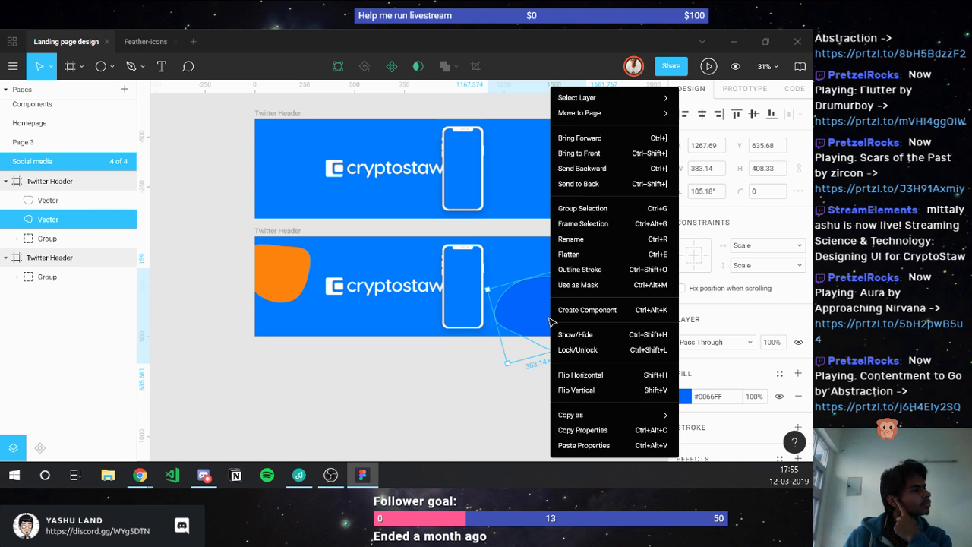
{"action": "left_click", "coordinate": [592, 431]}
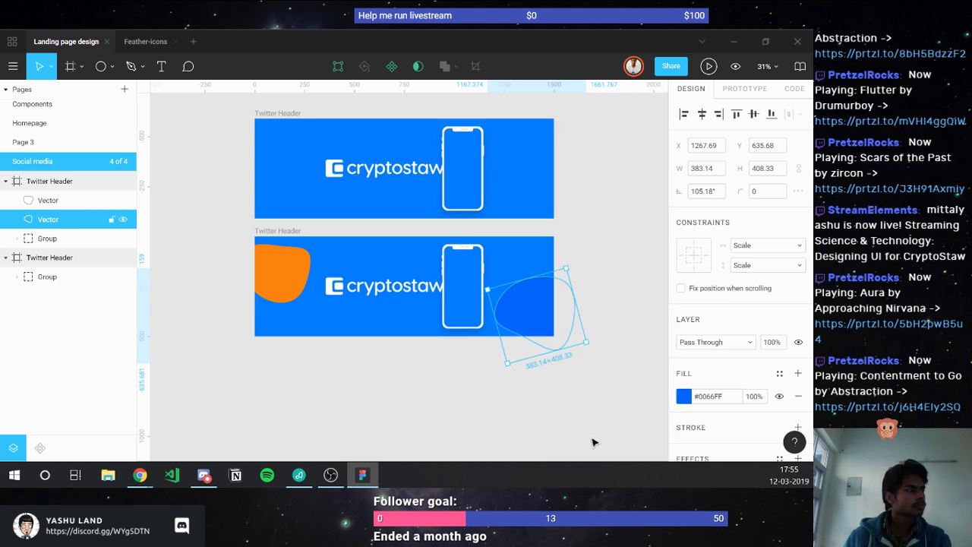
{"action": "left_click", "coordinate": [278, 271]}
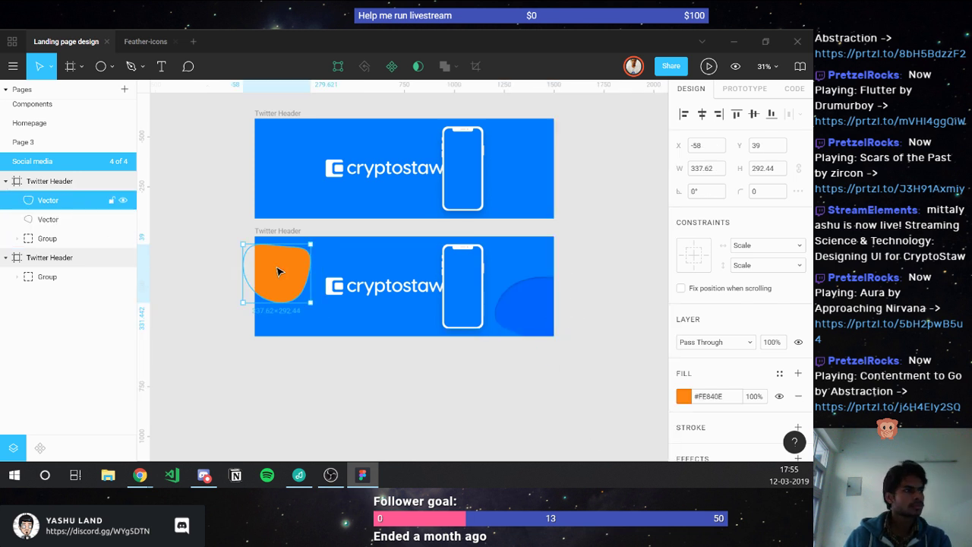
{"action": "right_click", "coordinate": [278, 271]}
{"action": "left_click", "coordinate": [341, 446]}
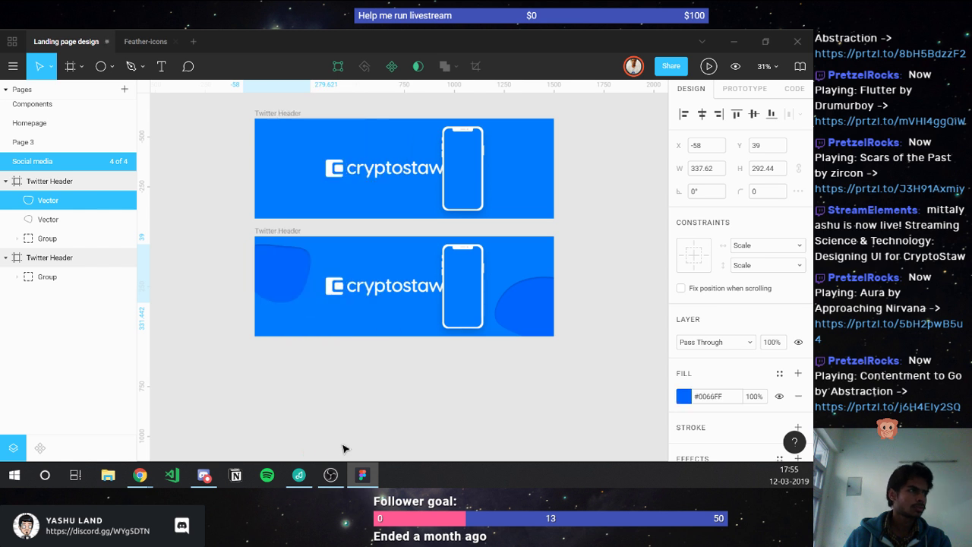
{"action": "left_click", "coordinate": [388, 414]}
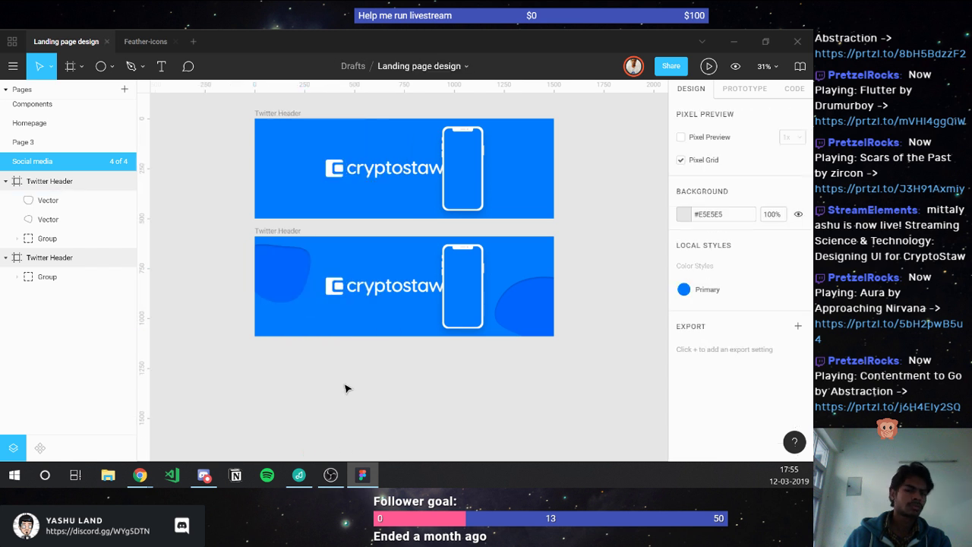
- Rotate the blob at the left end of the lower Twitter Header to about -169°
{"action": "left_click", "coordinate": [282, 265]}
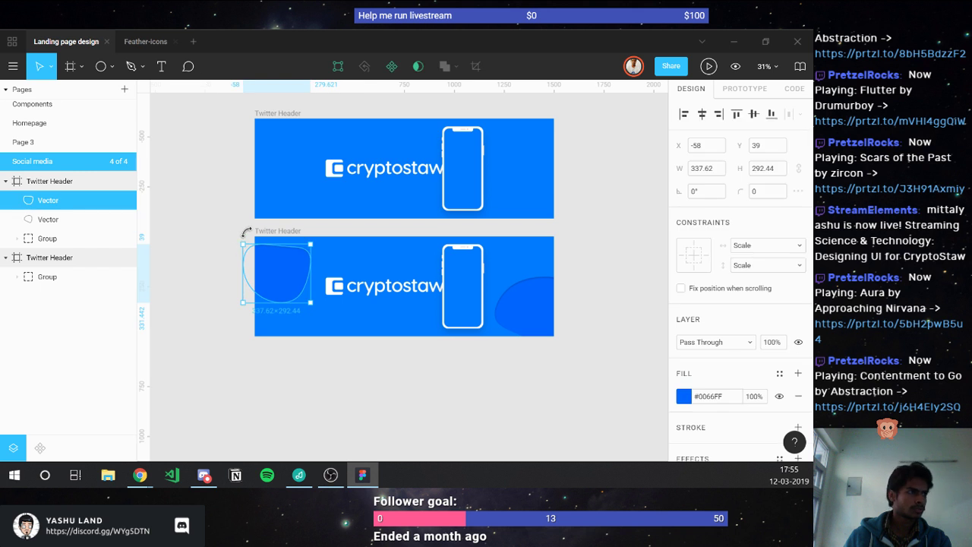
{"action": "left_click_drag", "start_coordinate": [242, 231], "coordinate": [243, 234]}
{"action": "left_click", "coordinate": [226, 266]}
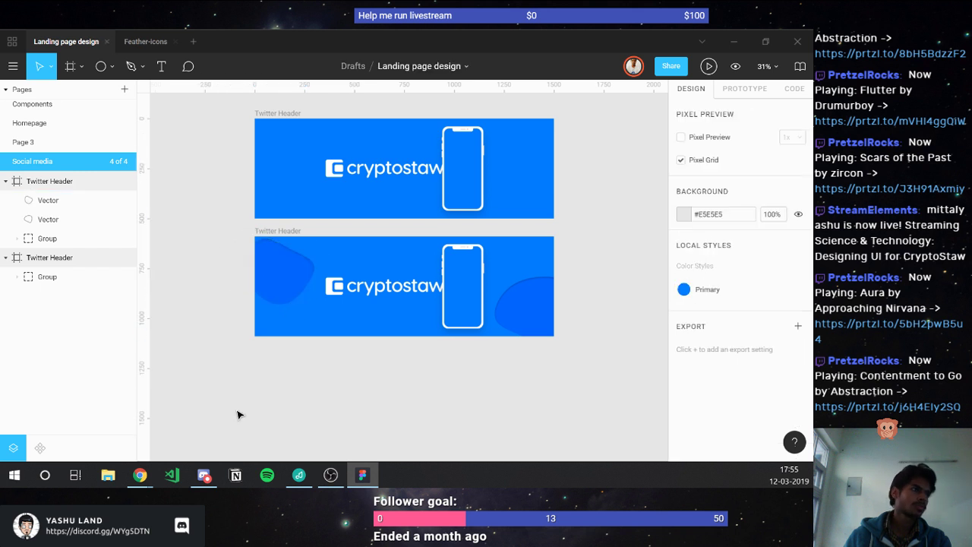
{"action": "left_click", "coordinate": [278, 278]}
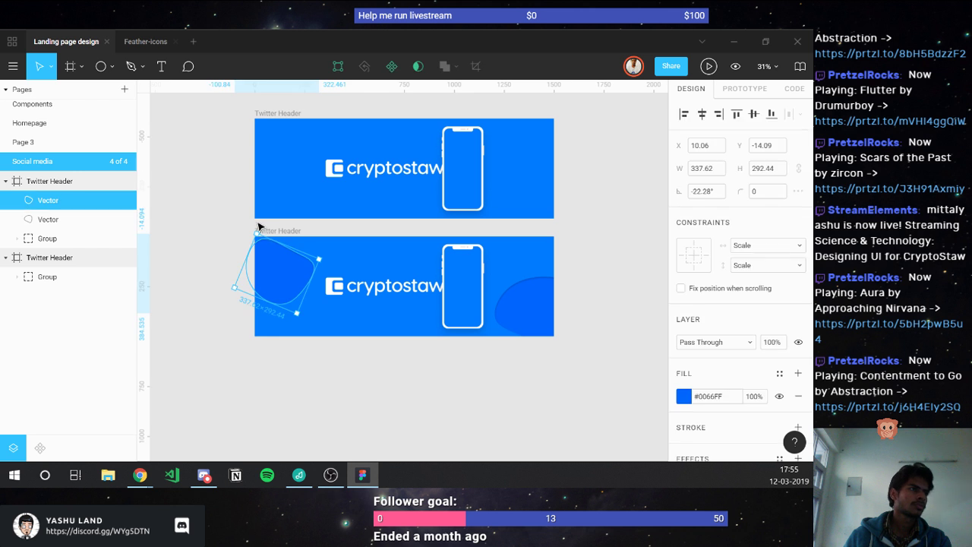
{"action": "left_click_drag", "start_coordinate": [254, 230], "coordinate": [272, 251]}
{"action": "left_click", "coordinate": [282, 385]}
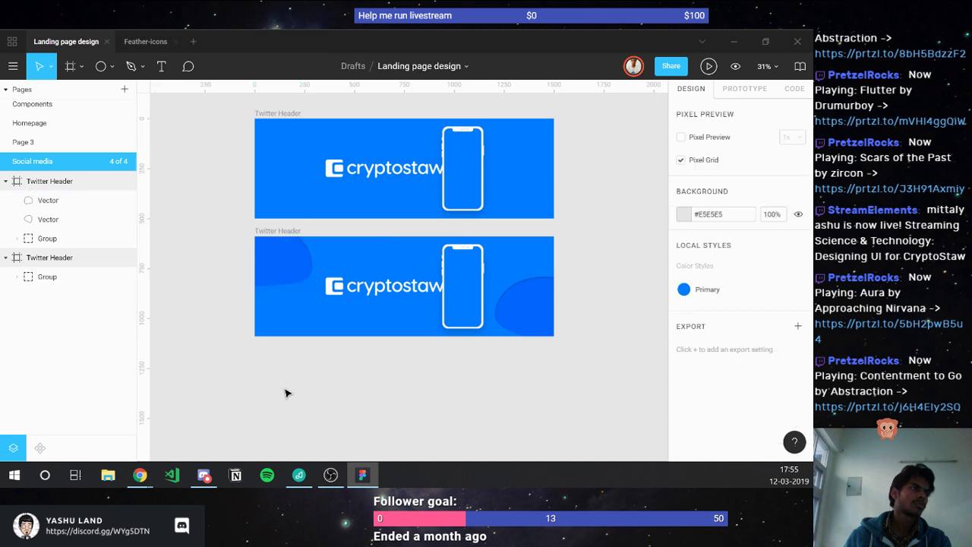
- Rotate the left blob to about 177° and move it further into the header's upper-left corner, at about X 250, Y 249
{"action": "left_click", "coordinate": [291, 268]}
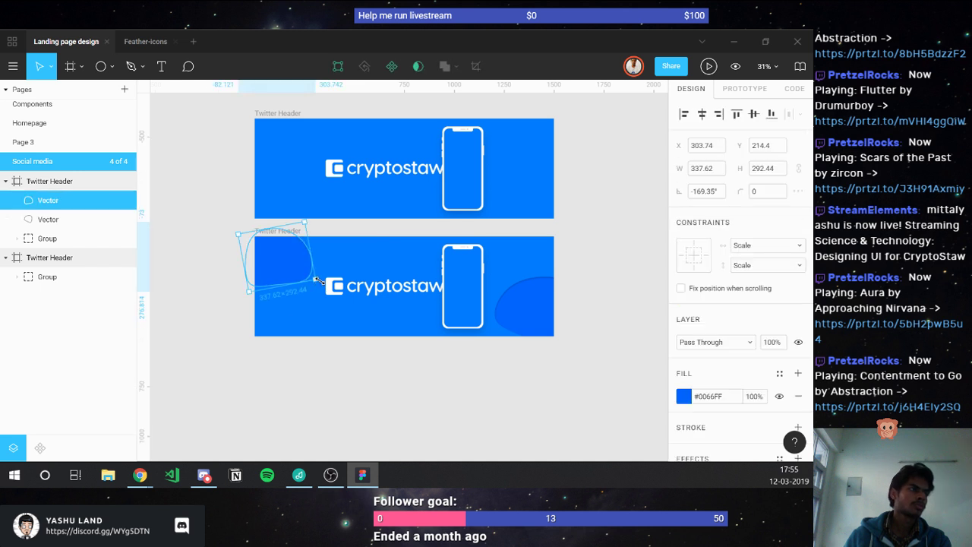
{"action": "left_click_drag", "start_coordinate": [319, 281], "coordinate": [315, 292]}
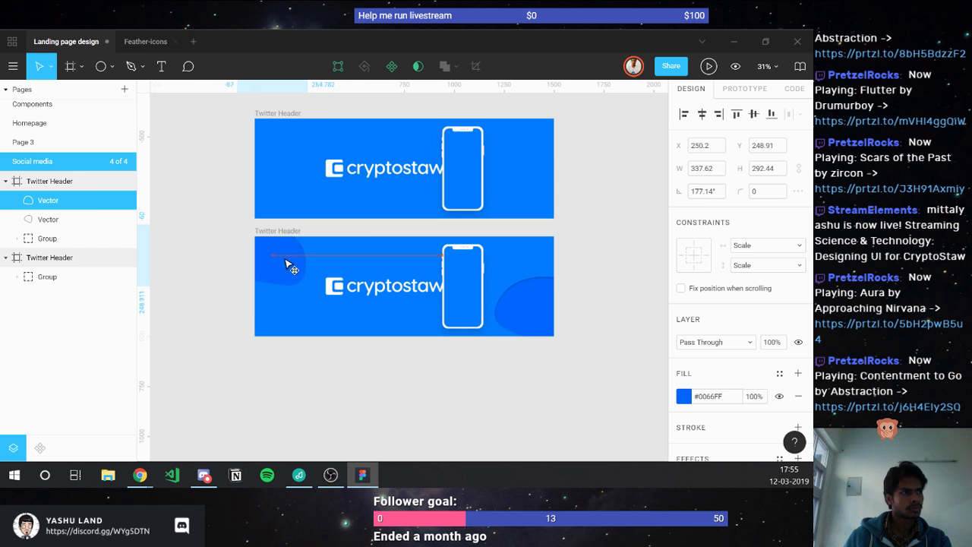
{"action": "left_click", "coordinate": [294, 383]}
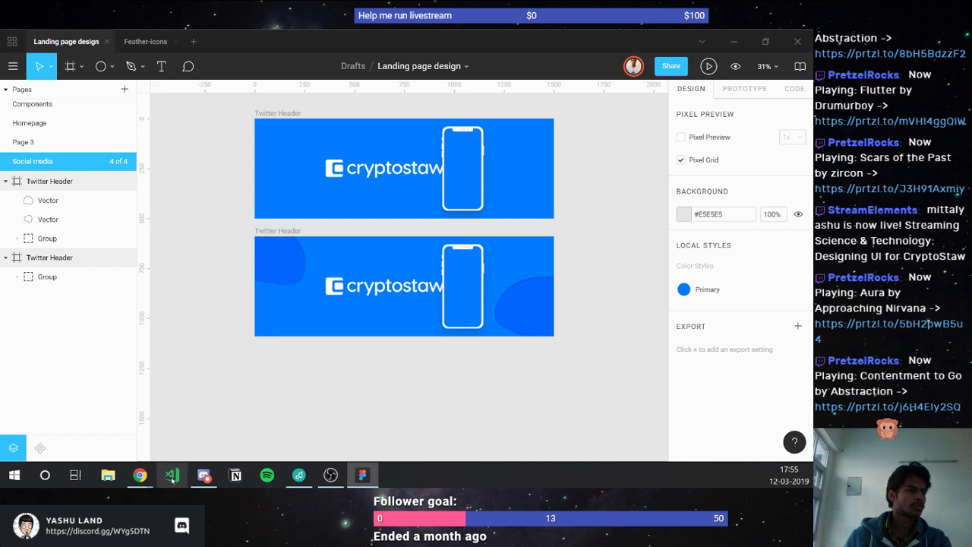
- Switch to Blobmaker in Chrome, generate several new random blobs and lower the complexity to about a quarter of its range
{"action": "left_click", "coordinate": [148, 479]}
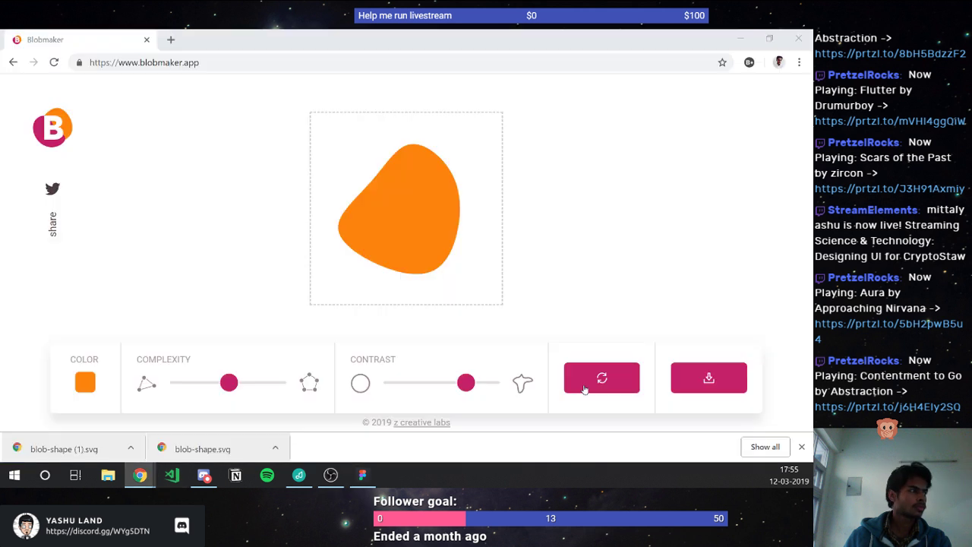
{"action": "left_click", "coordinate": [584, 389]}
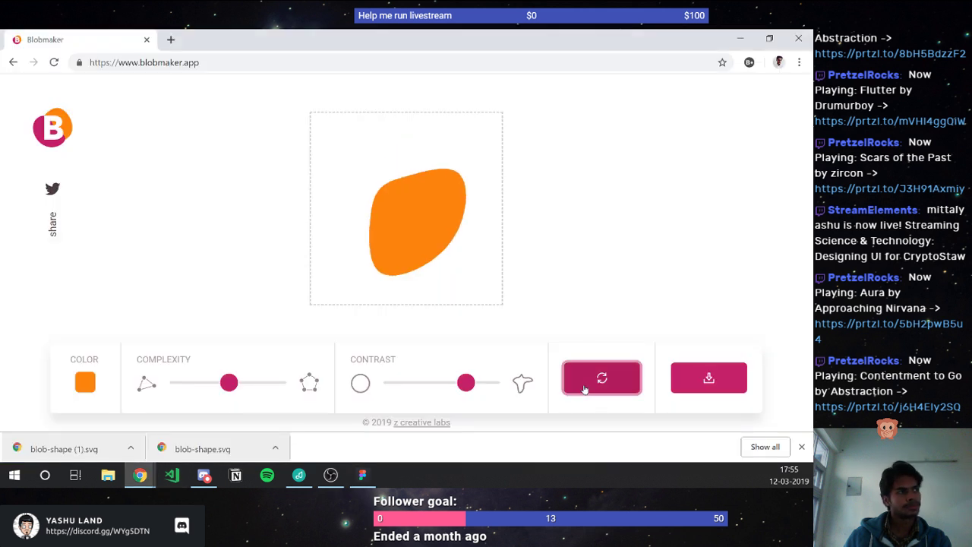
{"action": "left_click", "coordinate": [584, 389]}
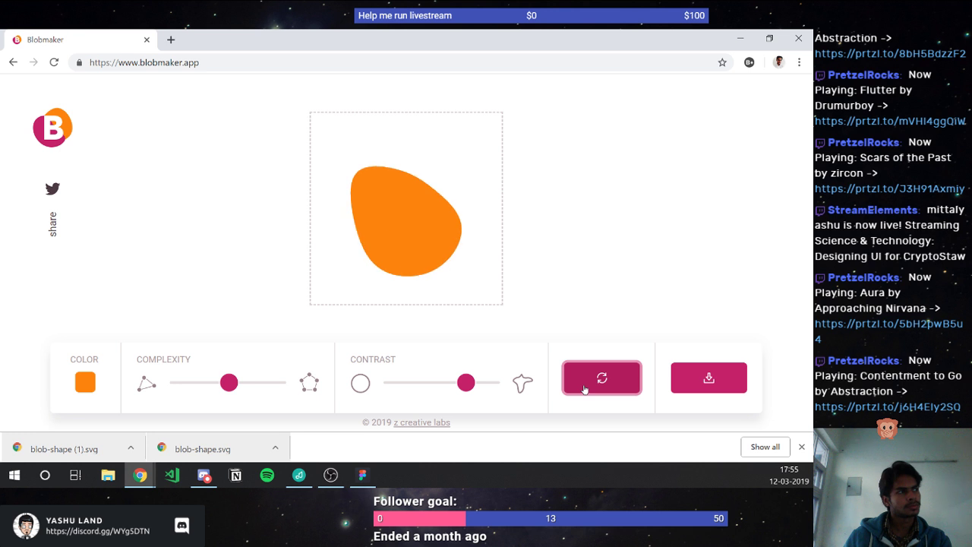
{"action": "left_click", "coordinate": [584, 389]}
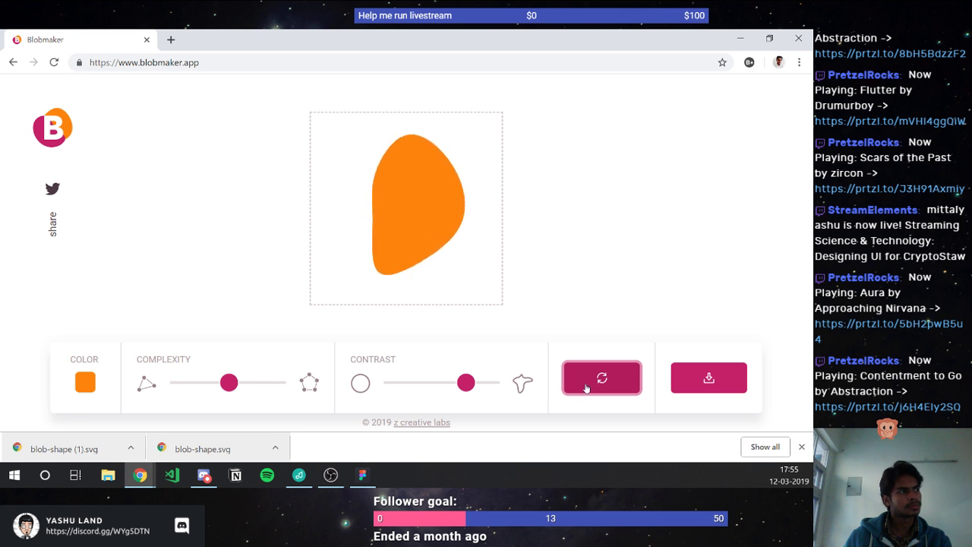
{"action": "left_click", "coordinate": [586, 388]}
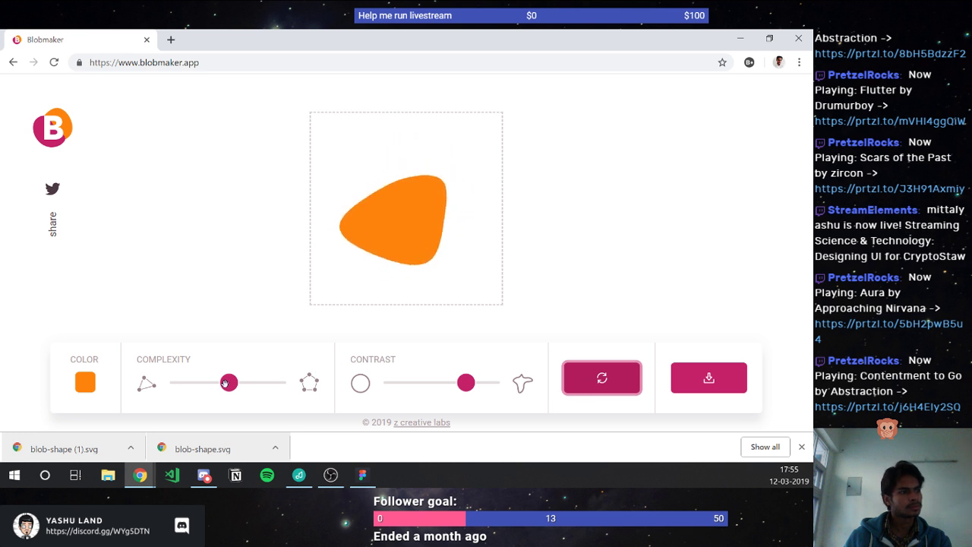
{"action": "left_click_drag", "start_coordinate": [225, 383], "coordinate": [194, 385]}
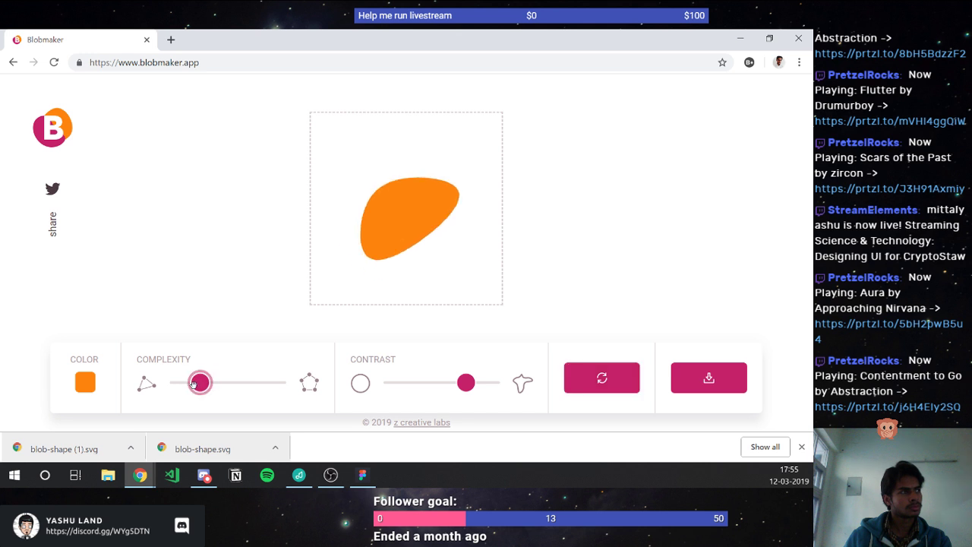
- Download the new blob as blob-shape (2).svg and import it into the Figma page near the lower Twitter Header
{"action": "left_click", "coordinate": [709, 377]}
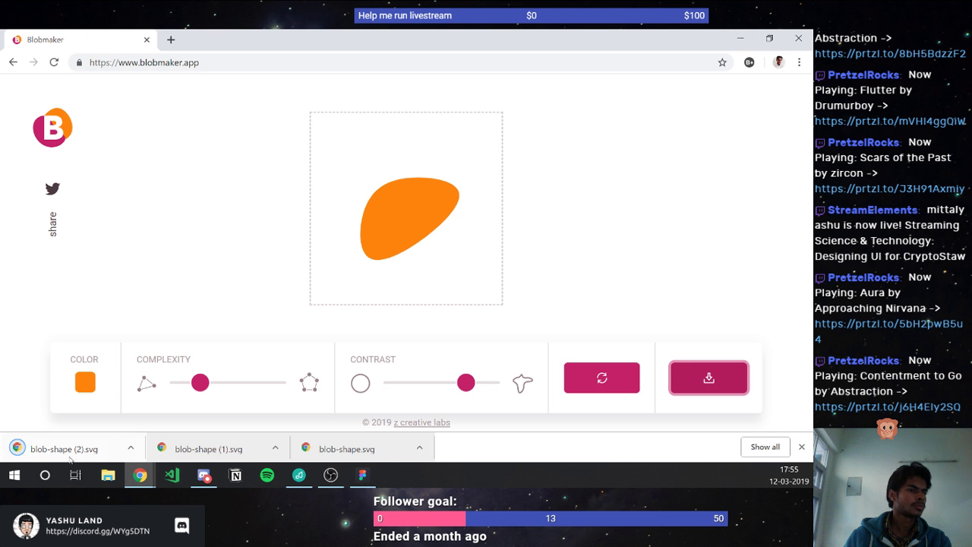
{"action": "left_click_drag", "start_coordinate": [70, 459], "coordinate": [330, 364]}
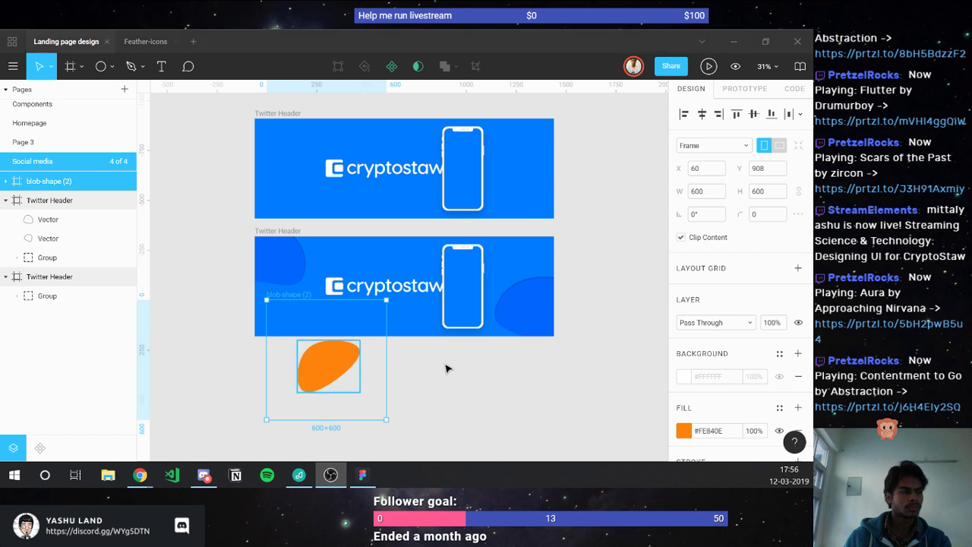
- Move the orange blob out of the blob-shape (2) frame into the lower Twitter Header, and delete the emptied frame
{"action": "double_click", "coordinate": [320, 371]}
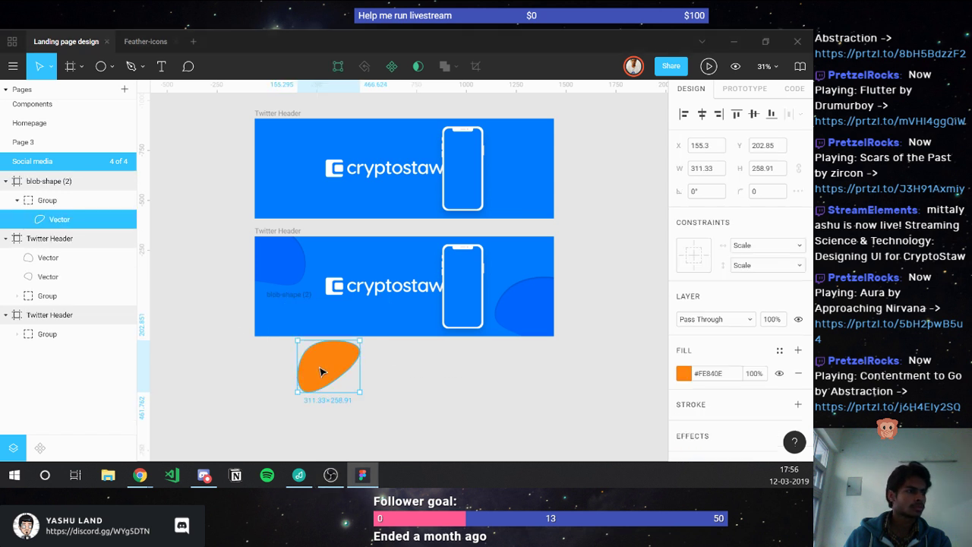
{"action": "left_click_drag", "start_coordinate": [434, 365], "coordinate": [342, 265]}
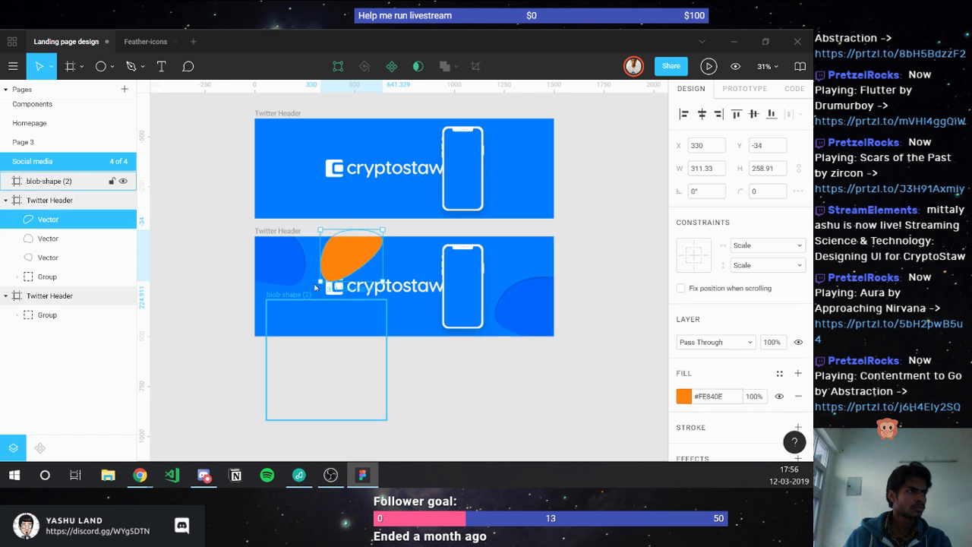
{"action": "key", "text": "Delete"}
- Paste the copied blue blob properties onto the orange blob in the lower Twitter Header
{"action": "right_click", "coordinate": [339, 265], "text": "ctrl"}
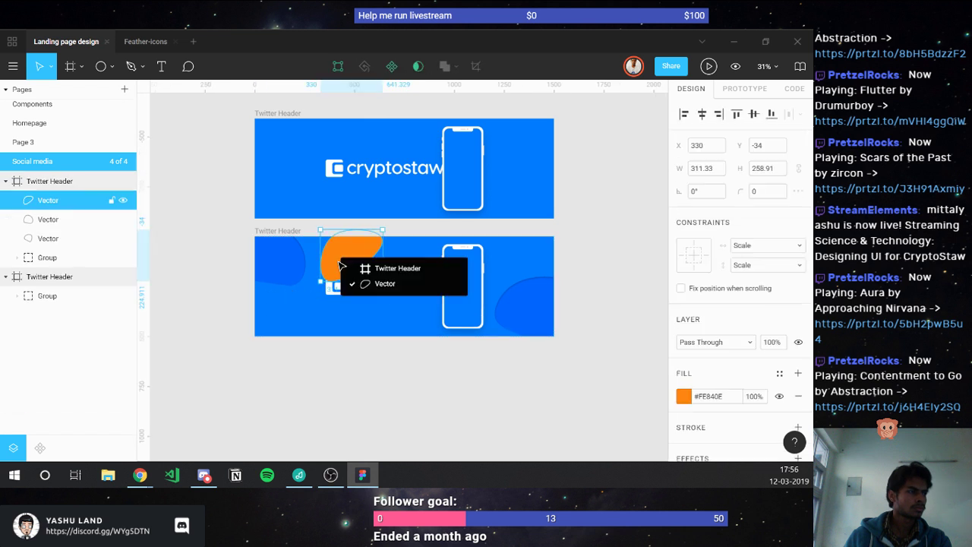
{"action": "left_click", "coordinate": [331, 262]}
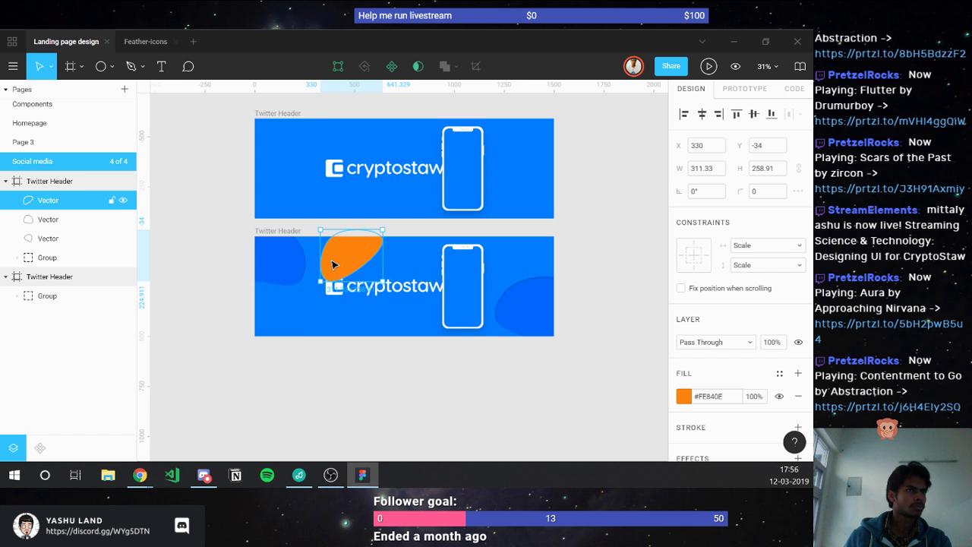
{"action": "right_click", "coordinate": [332, 263]}
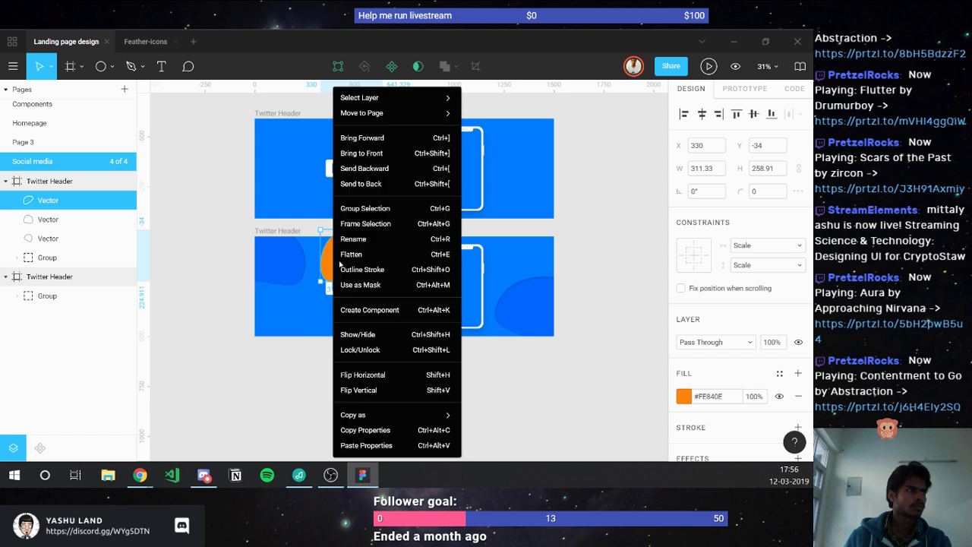
{"action": "left_click", "coordinate": [367, 445]}
{"action": "left_click", "coordinate": [366, 448]}
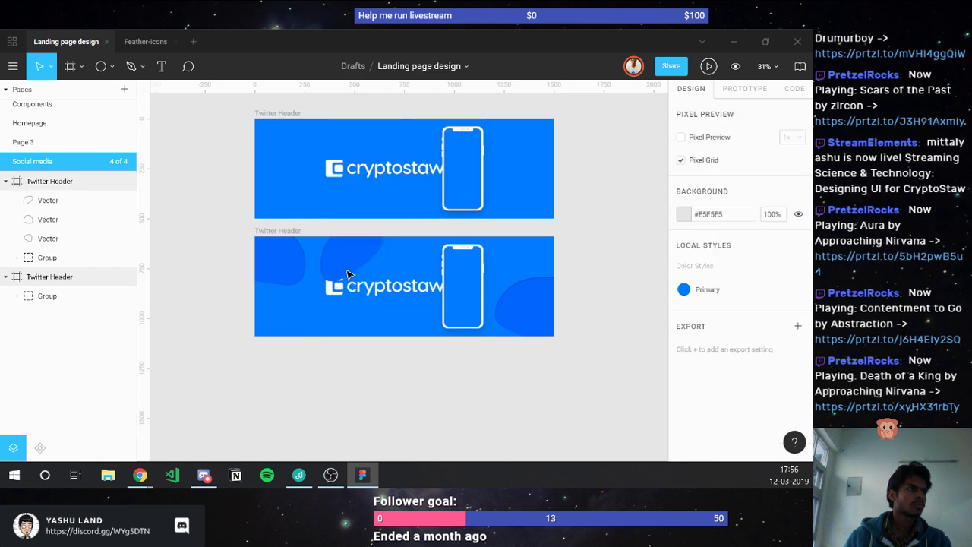
- Move the new blob to the header's left end, at about X -67, Y 49, and remove the old left blob
{"action": "left_click_drag", "start_coordinate": [347, 274], "coordinate": [271, 242]}
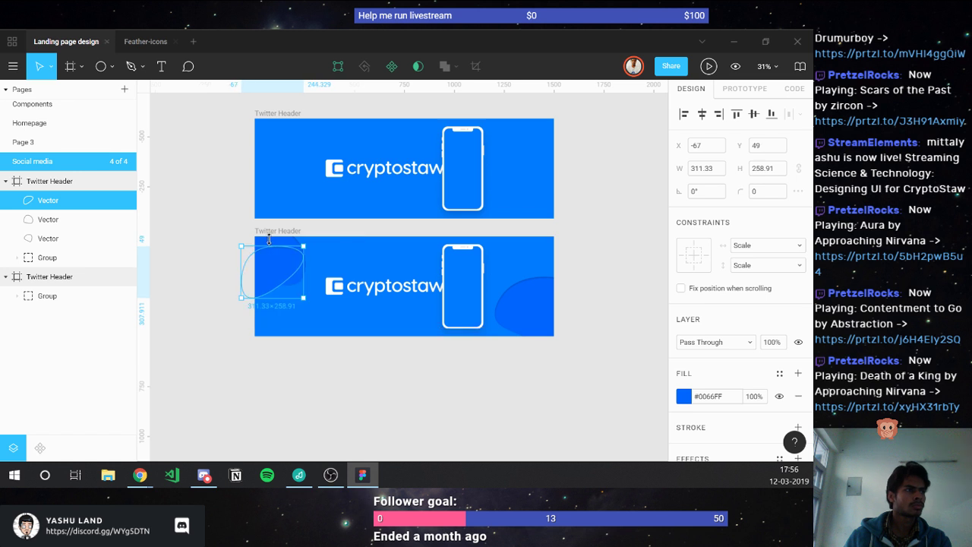
{"action": "key", "text": "ctrl+z"}
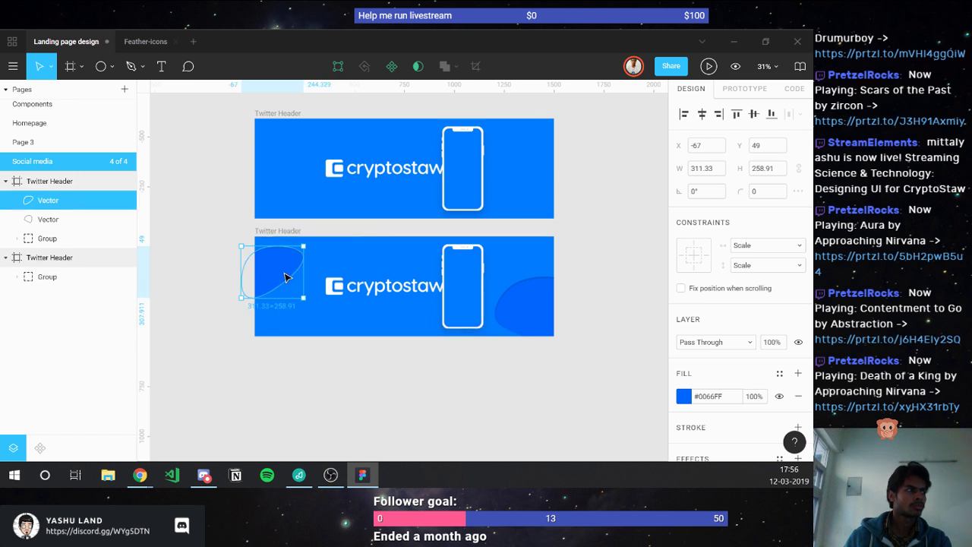
- Rotate the new left blob to about 86° and place it in the header's upper-left corner, at about X -72, Y 239
{"action": "left_click_drag", "start_coordinate": [236, 243], "coordinate": [279, 258]}
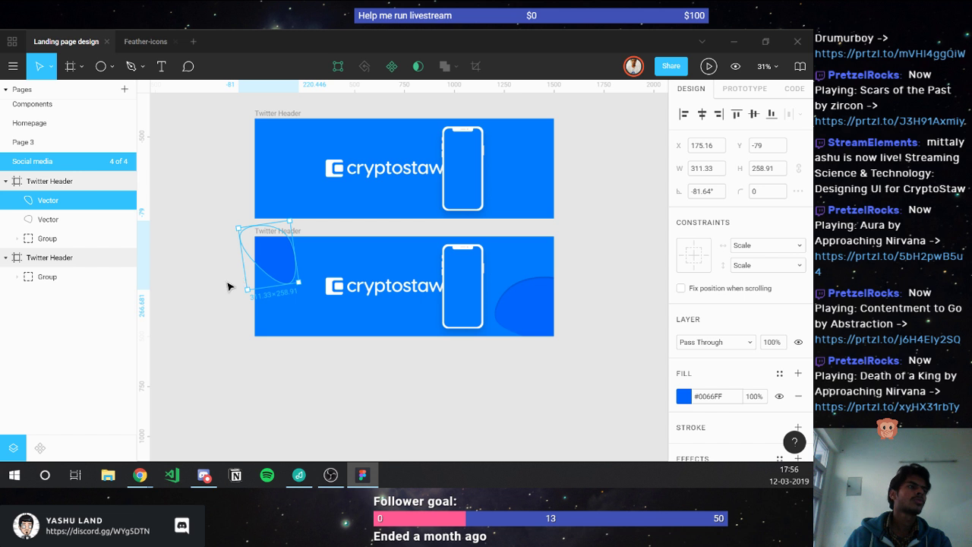
{"action": "left_click", "coordinate": [199, 299]}
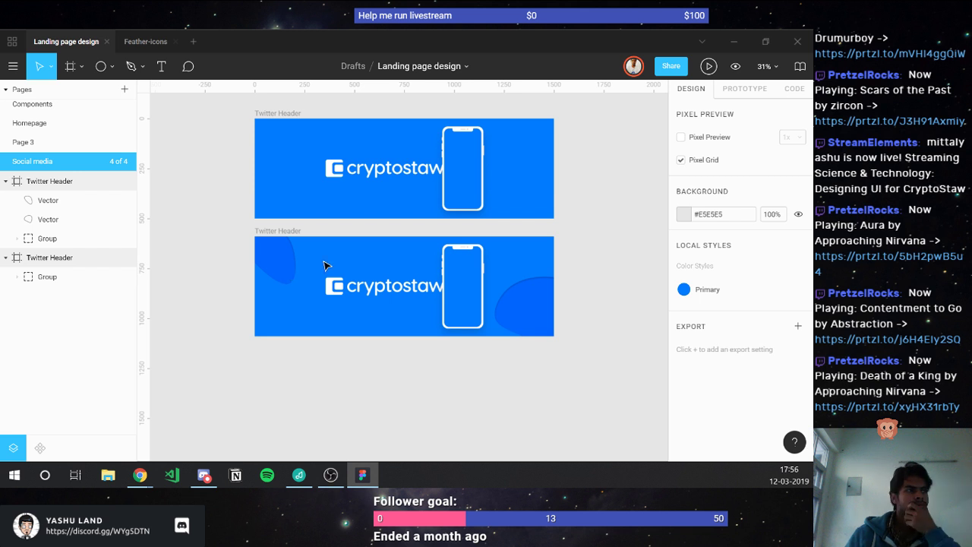
{"action": "left_click", "coordinate": [278, 264]}
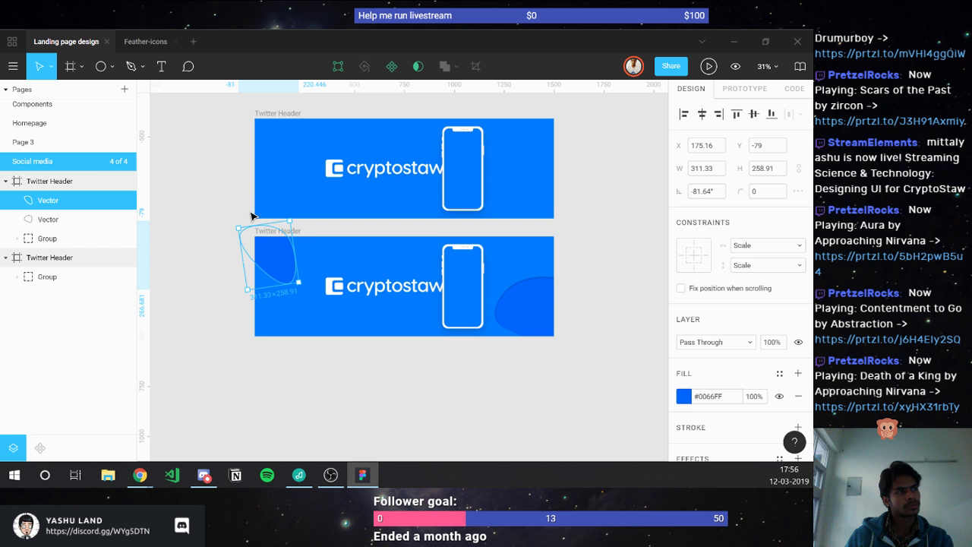
{"action": "left_click_drag", "start_coordinate": [253, 216], "coordinate": [291, 283]}
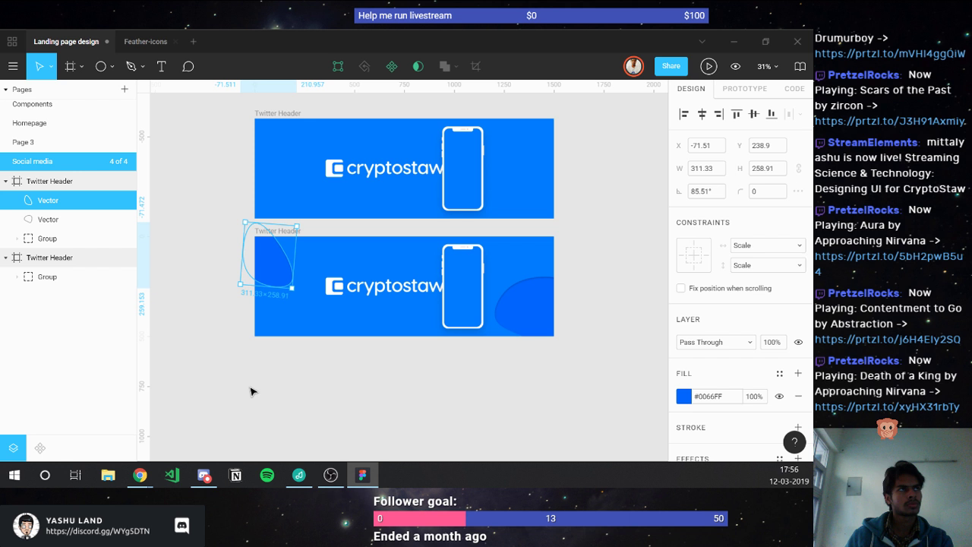
{"action": "left_click", "coordinate": [251, 391]}
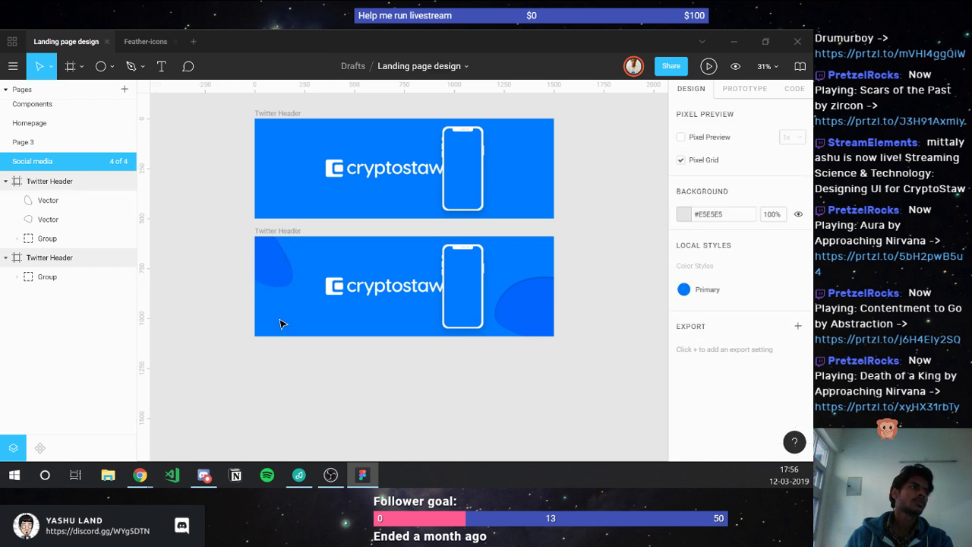
- Add a PNG export setting at 2x scale to the lower Twitter Header frame
{"action": "left_click", "coordinate": [285, 231]}
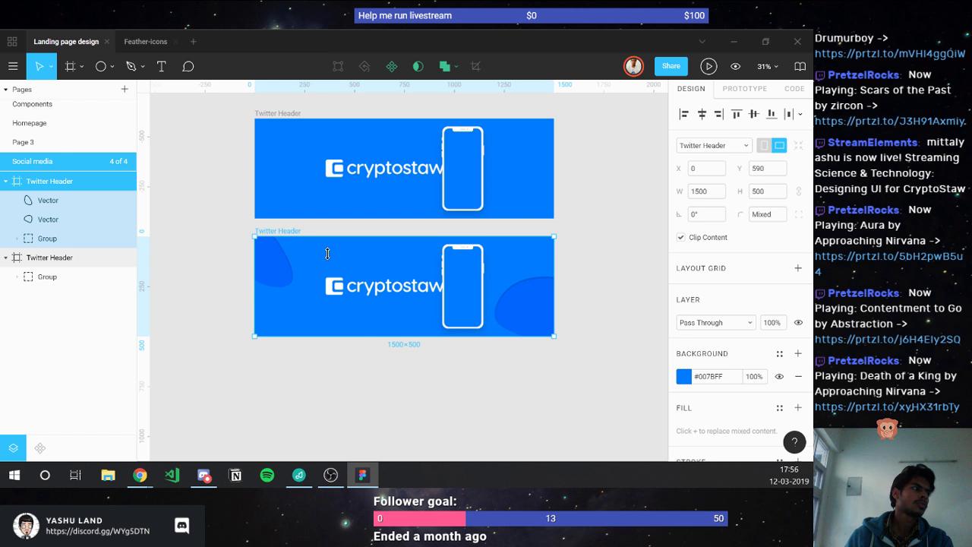
{"action": "scroll", "coordinate": [713, 425], "scroll_direction": "down", "scroll_amount": 3}
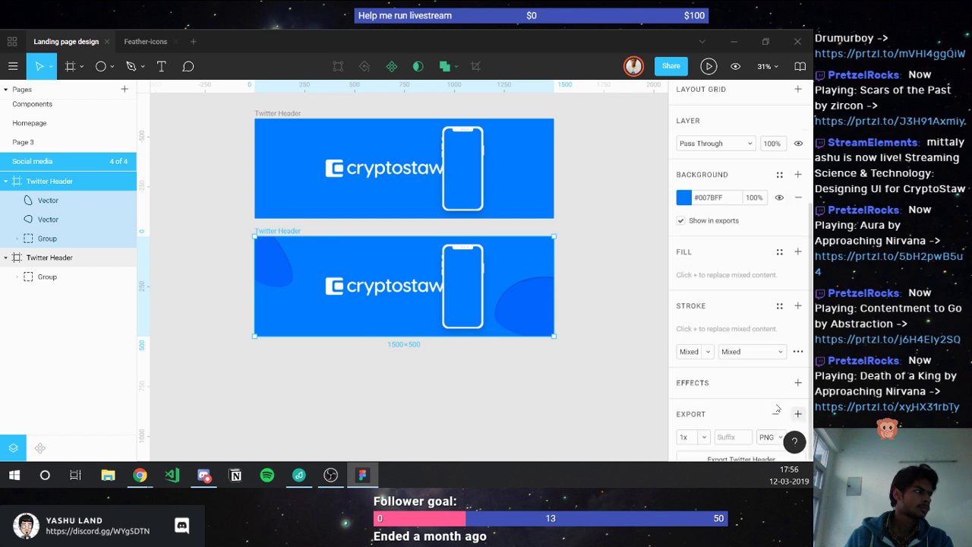
{"action": "left_click", "coordinate": [712, 441]}
{"action": "type", "text": "2"}
{"action": "key", "text": "Return"}
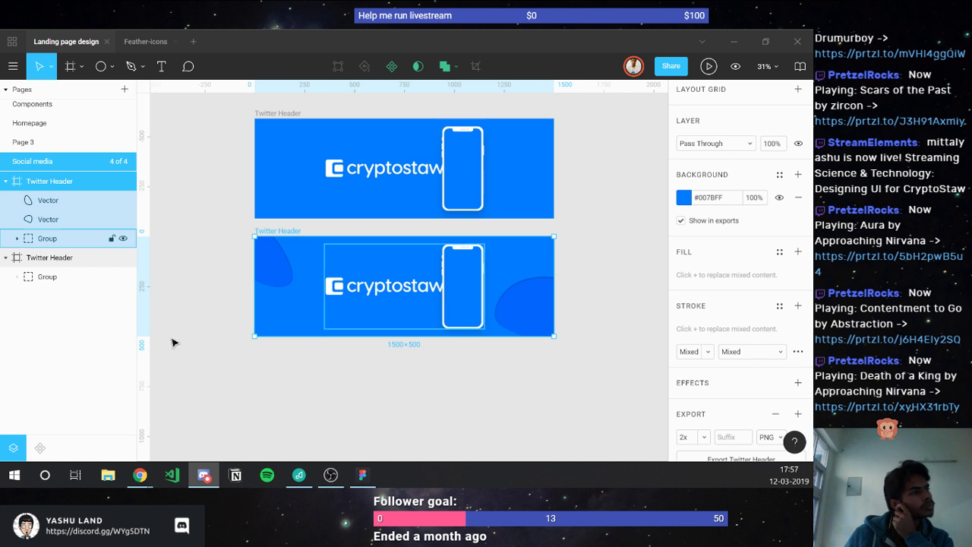
{"action": "left_click", "coordinate": [195, 349]}
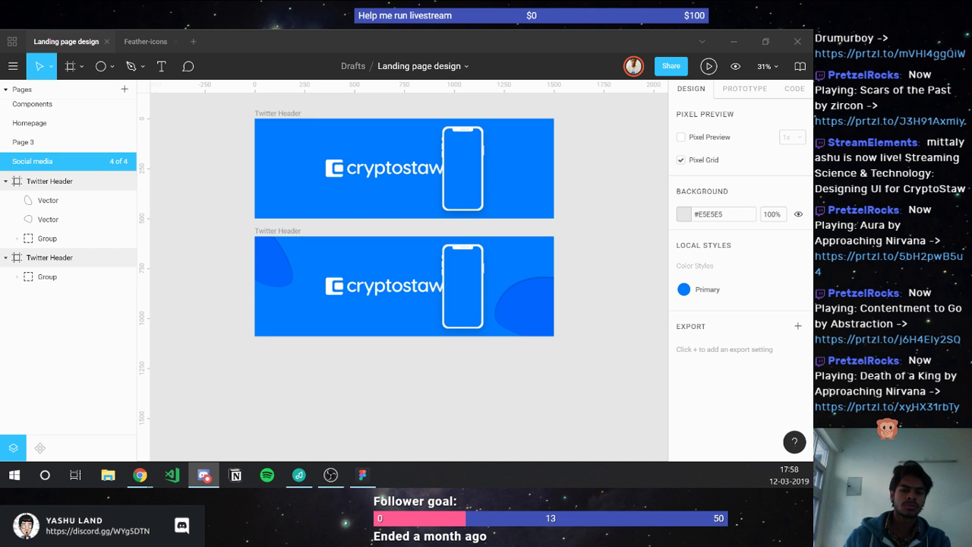
- Close the Feather-icons file, keeping the Landing page design file open
{"action": "left_click", "coordinate": [398, 358]}
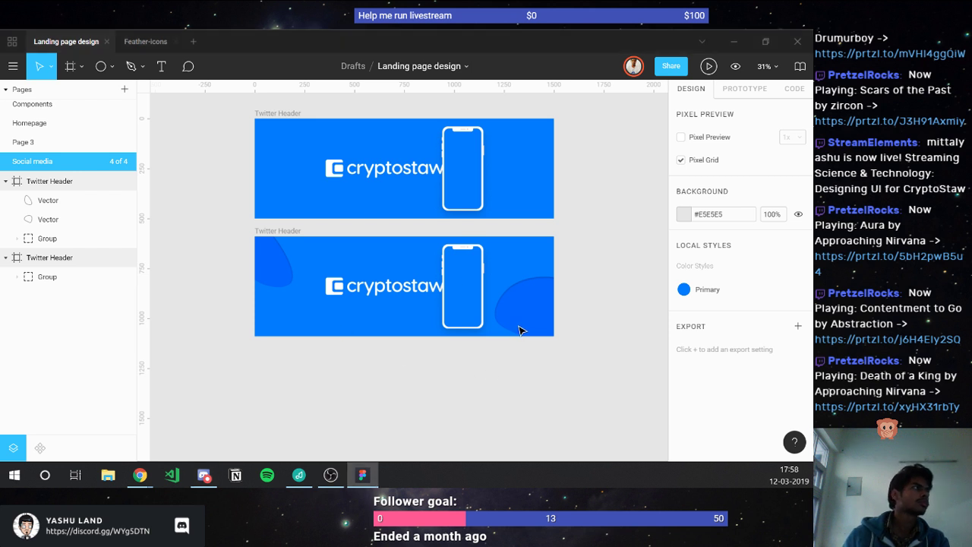
{"action": "scroll", "coordinate": [440, 252], "scroll_direction": "up", "scroll_amount": 2}
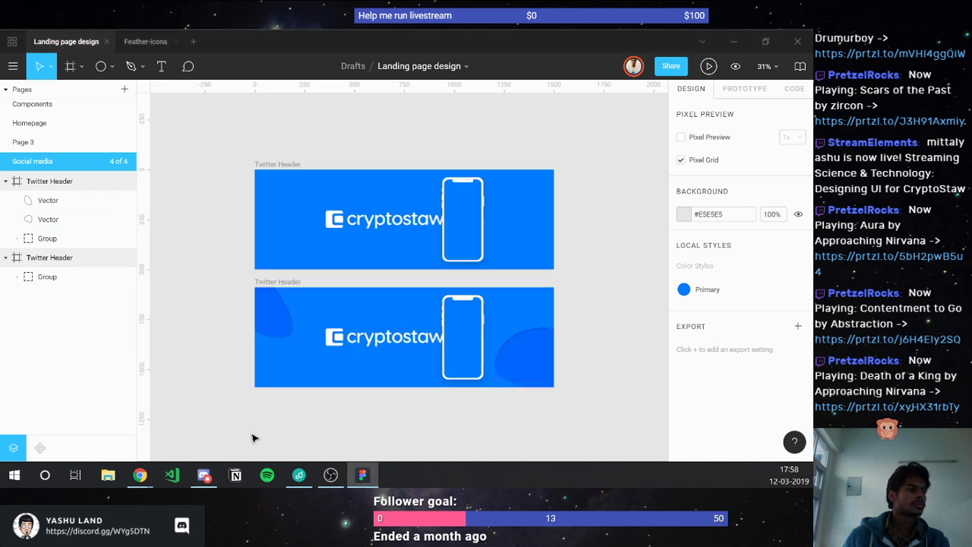
{"action": "left_click", "coordinate": [175, 42]}
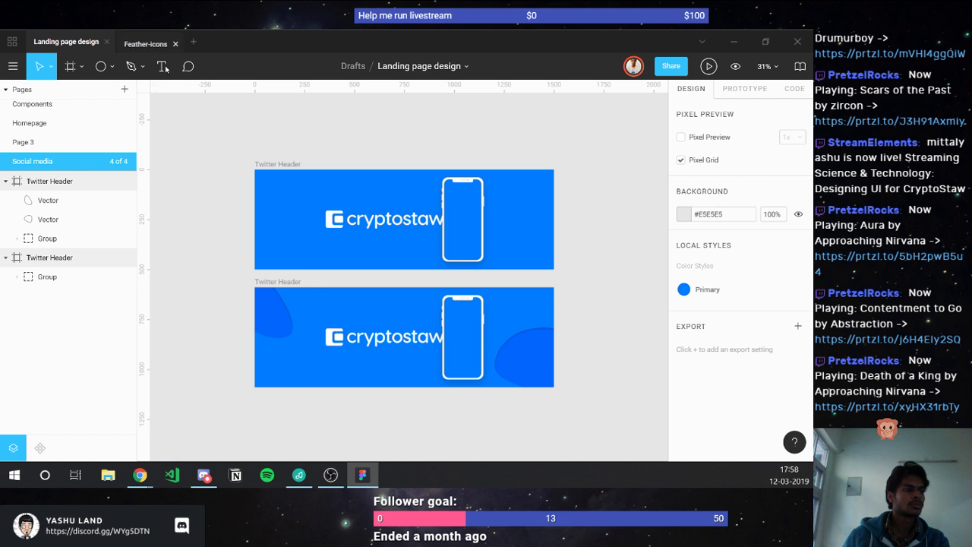
{"action": "mouse_move", "coordinate": [140, 476]}
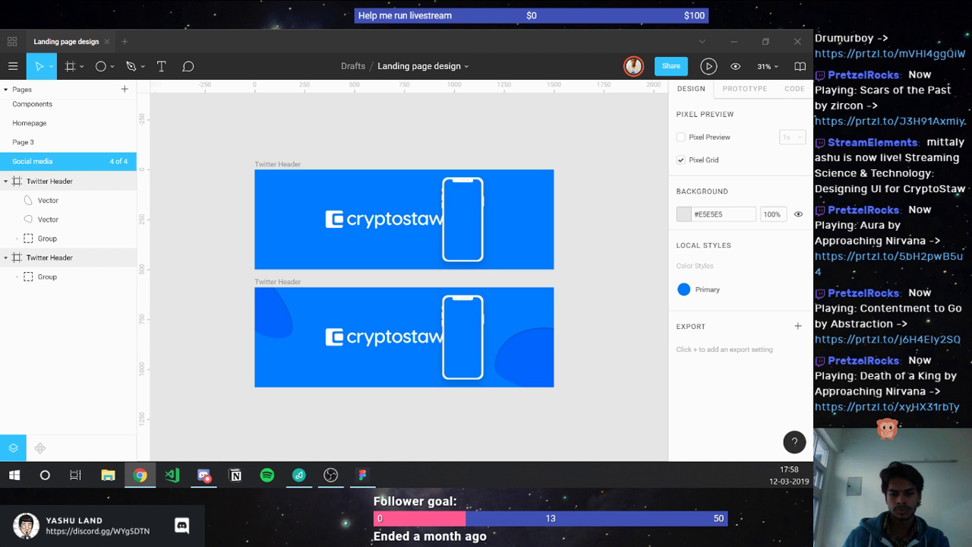
{"action": "left_click", "coordinate": [362, 475]}
{"action": "left_click", "coordinate": [204, 475]}
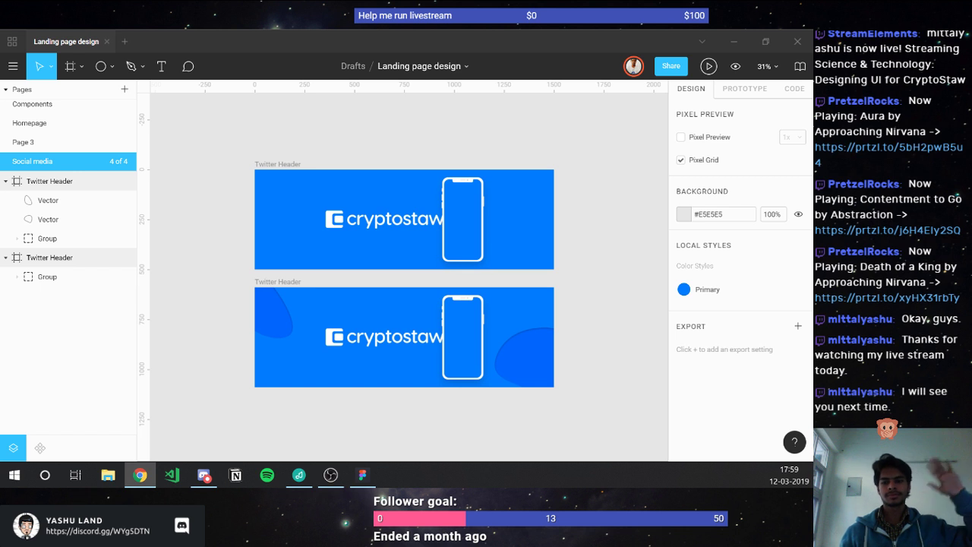
{"action": "key", "text": "alt+Tab"}
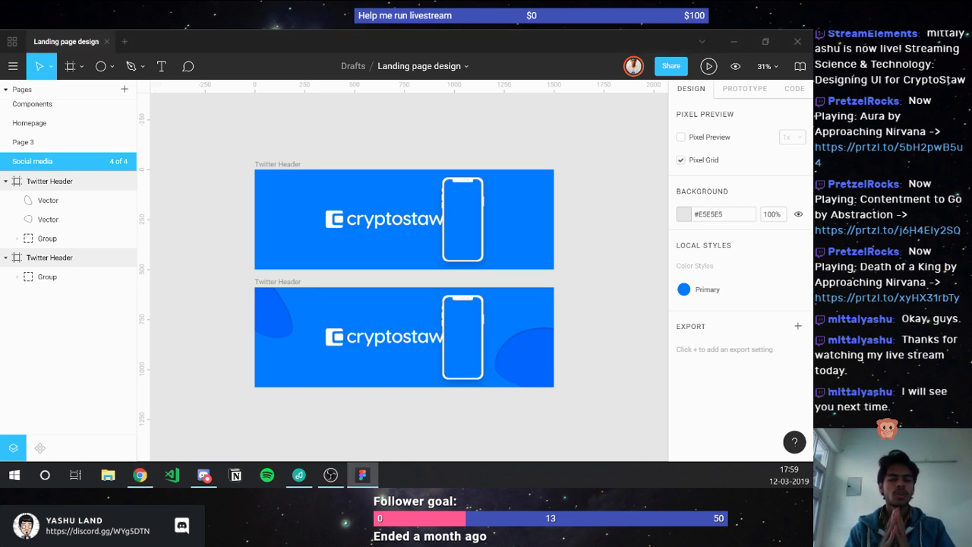
{"action": "key", "text": "alt+Tab"}
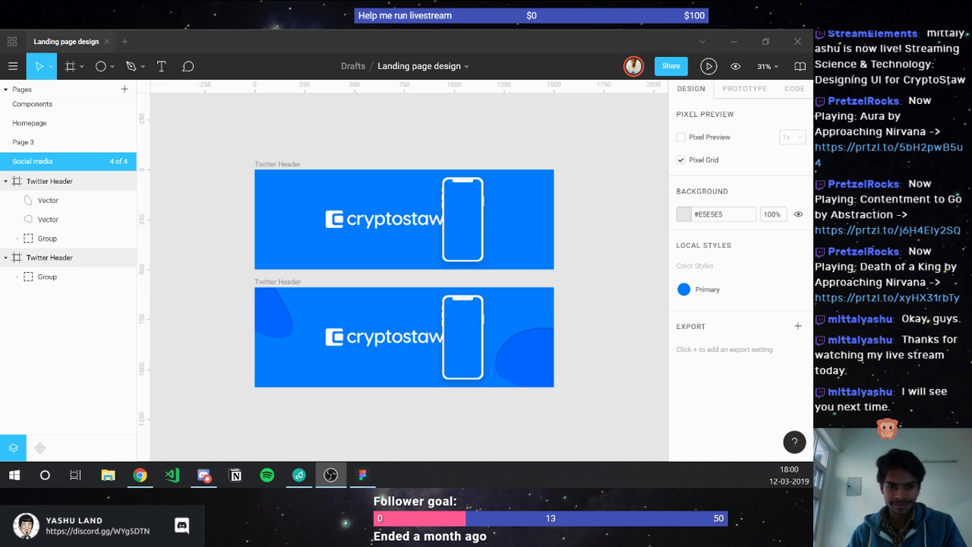